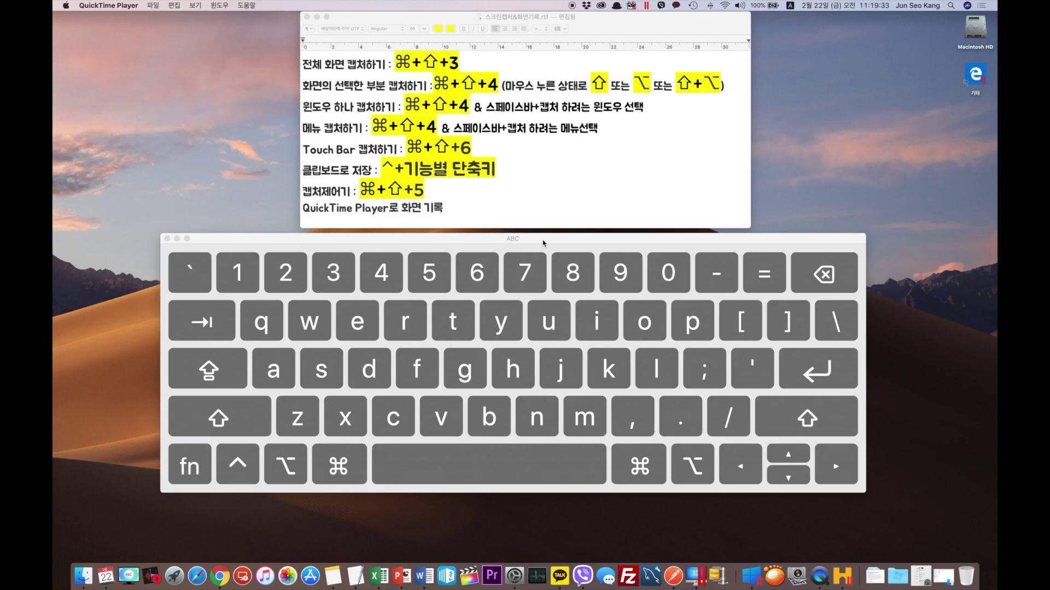
- Capture the full screen and close the screenshot's markup preview, keeping the image
key(super)
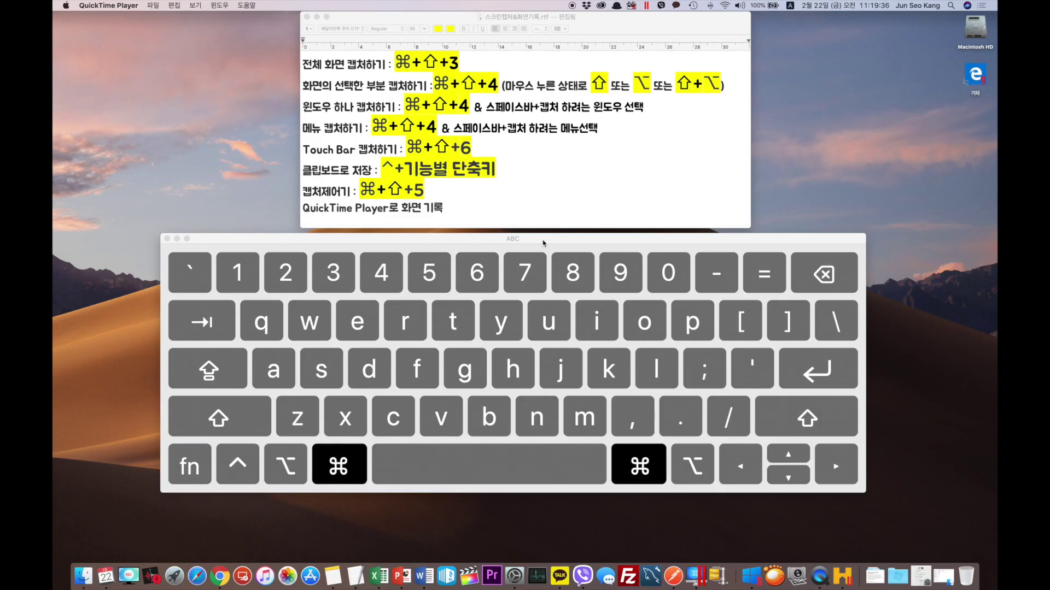
key(shift)
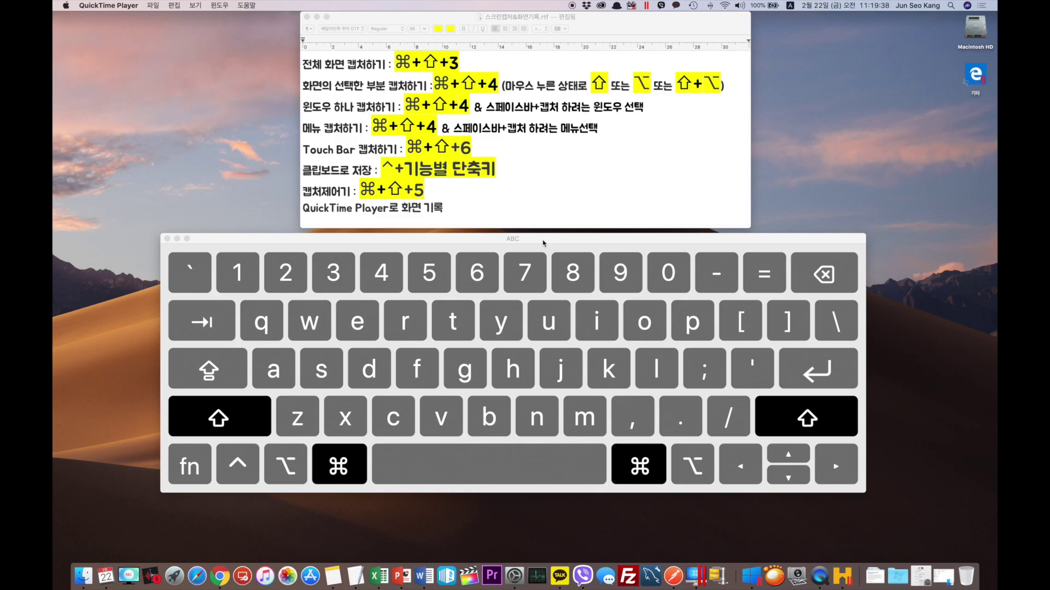
key(super+shift+3)
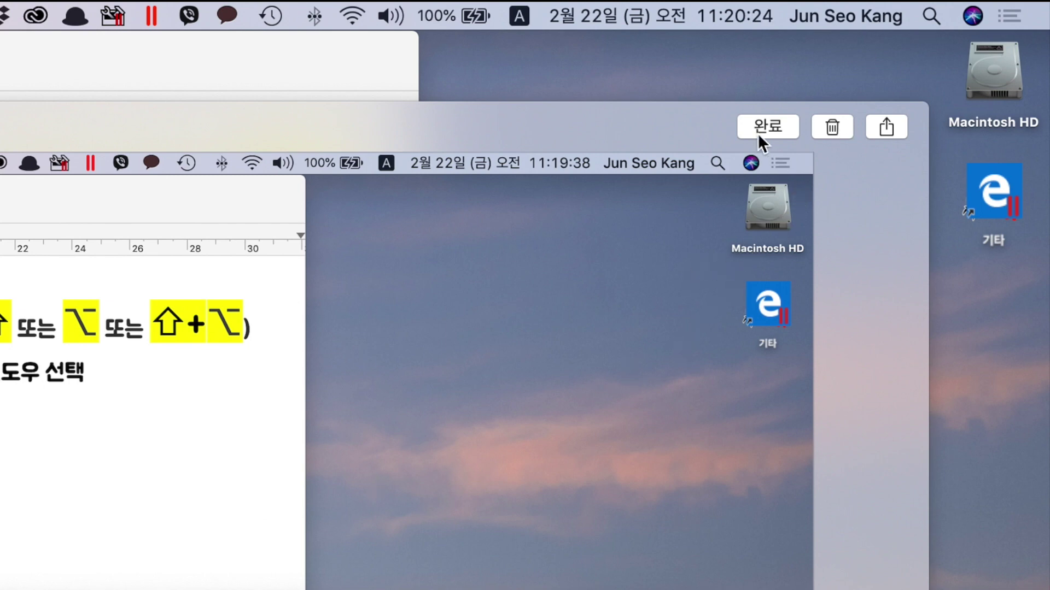
click(757, 133)
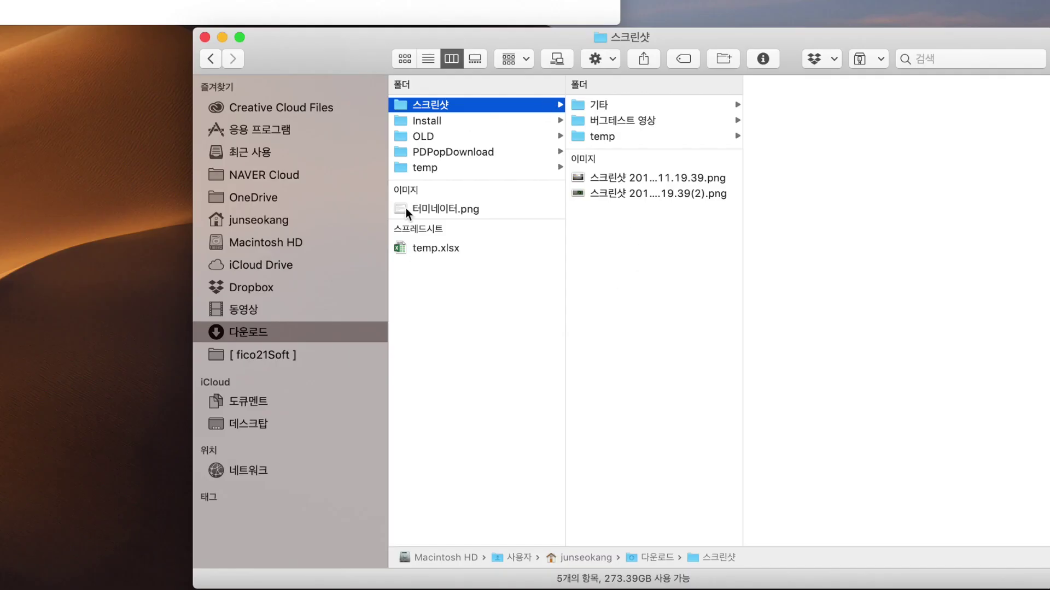
- Preview both full-screen captures in the 스크린샷 folder and compare them with the specifications of the connected displays
click(663, 183)
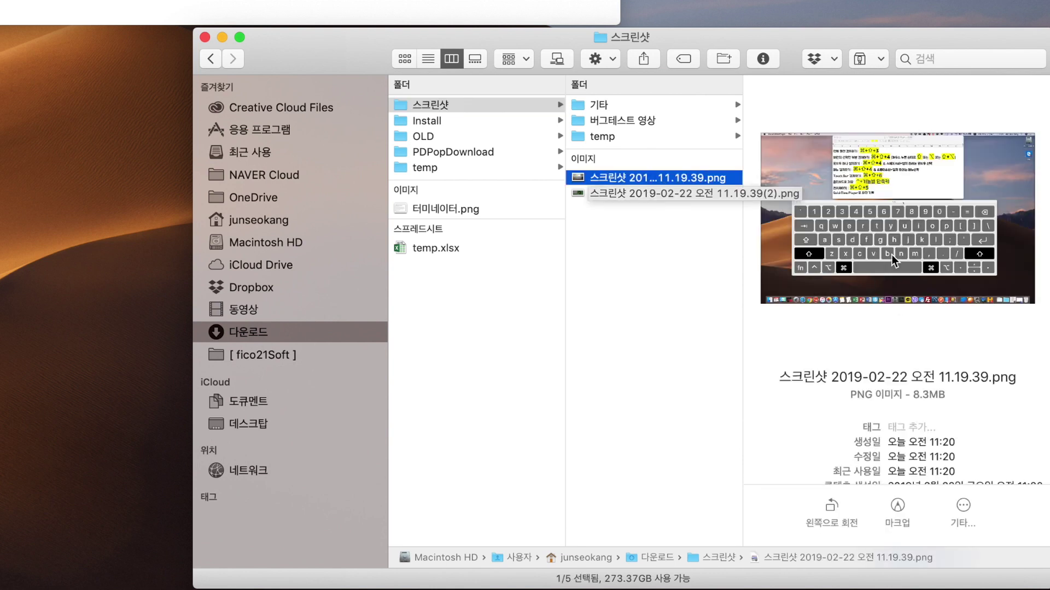
click(686, 194)
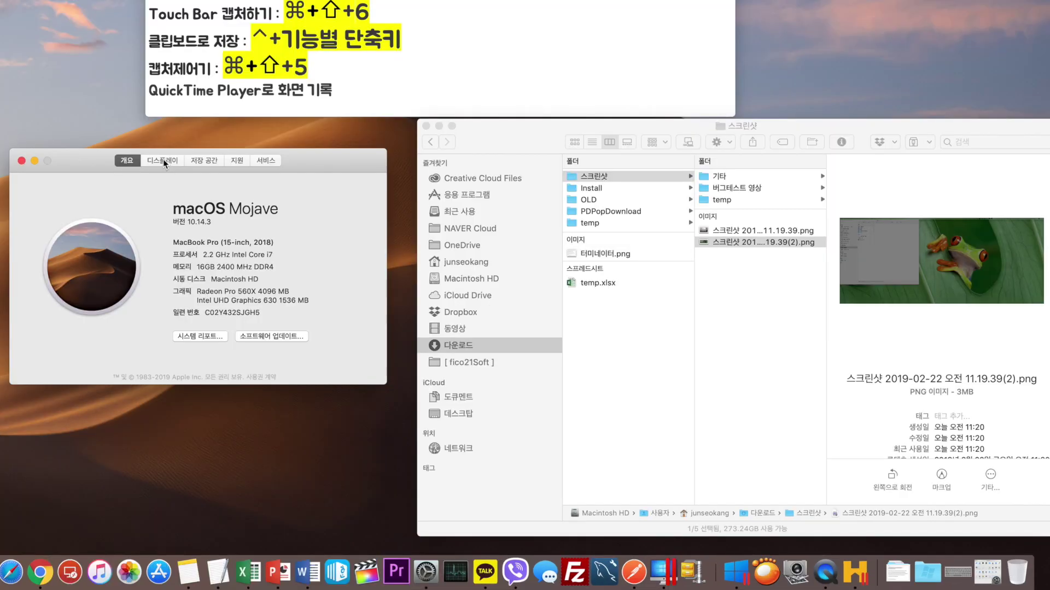
click(163, 160)
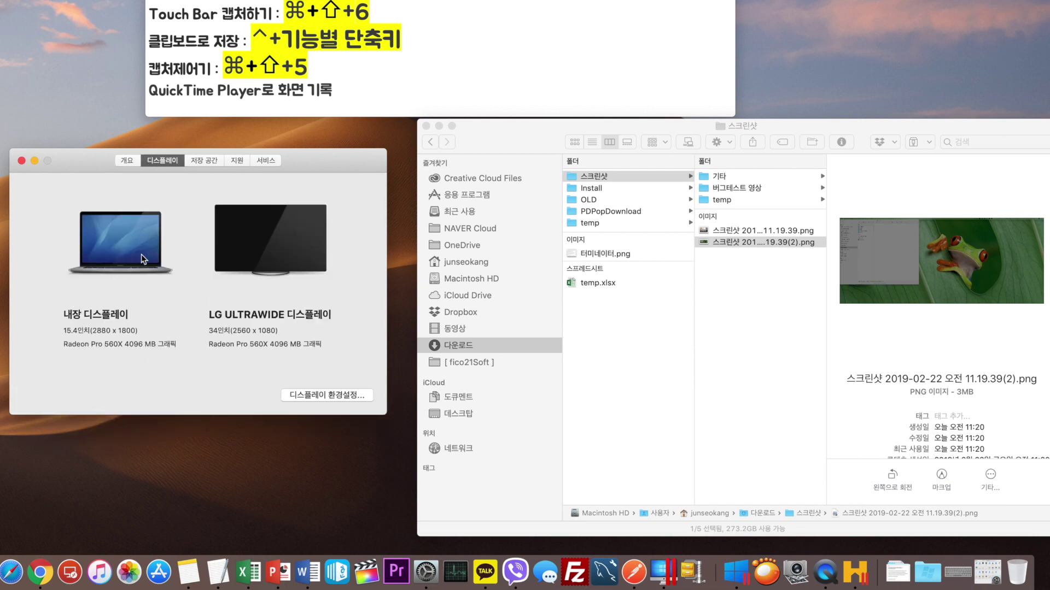
click(726, 317)
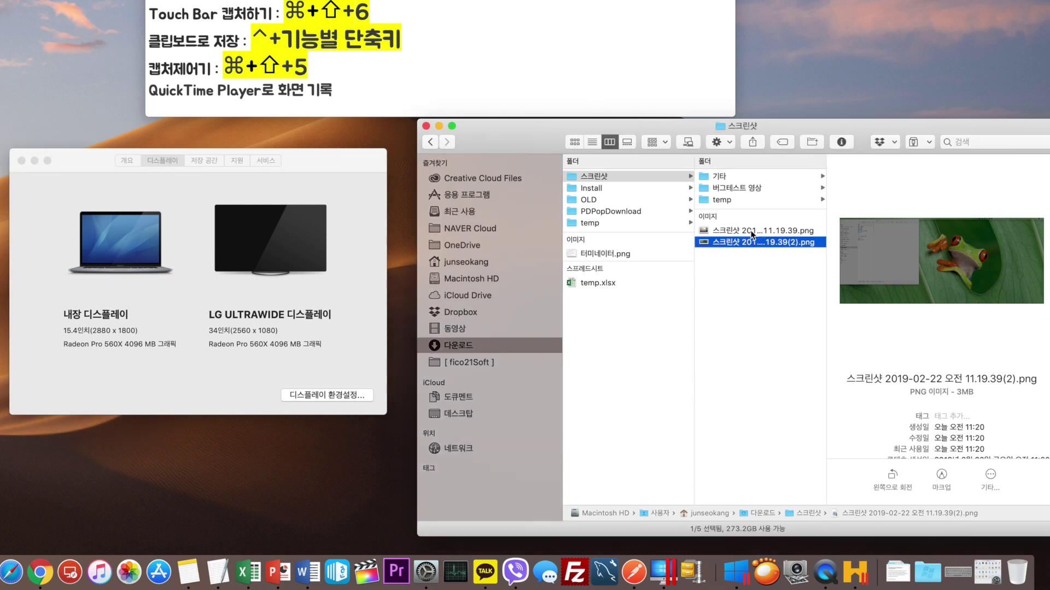
click(749, 230)
click(747, 242)
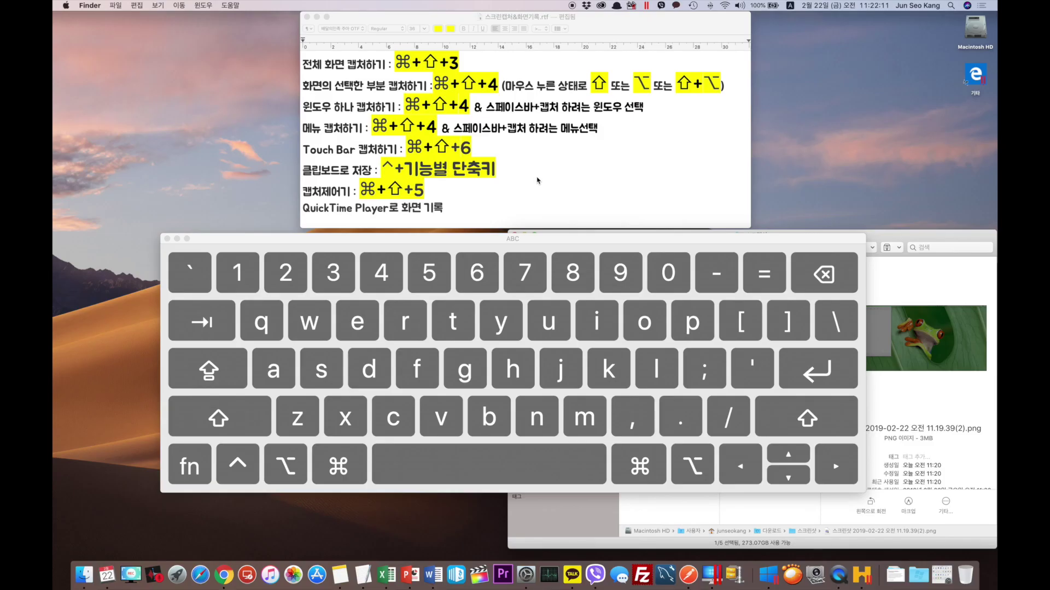
- Capture a rectangular area around the 스크린캡처&화면기록.rtf window and save the image to the desktop
key(super)
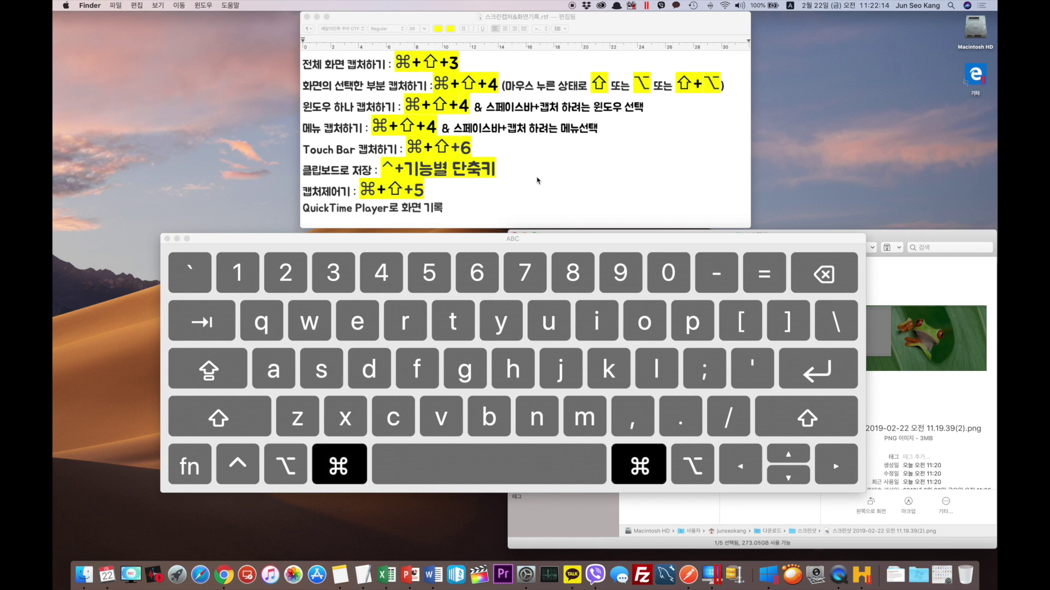
key(shift)
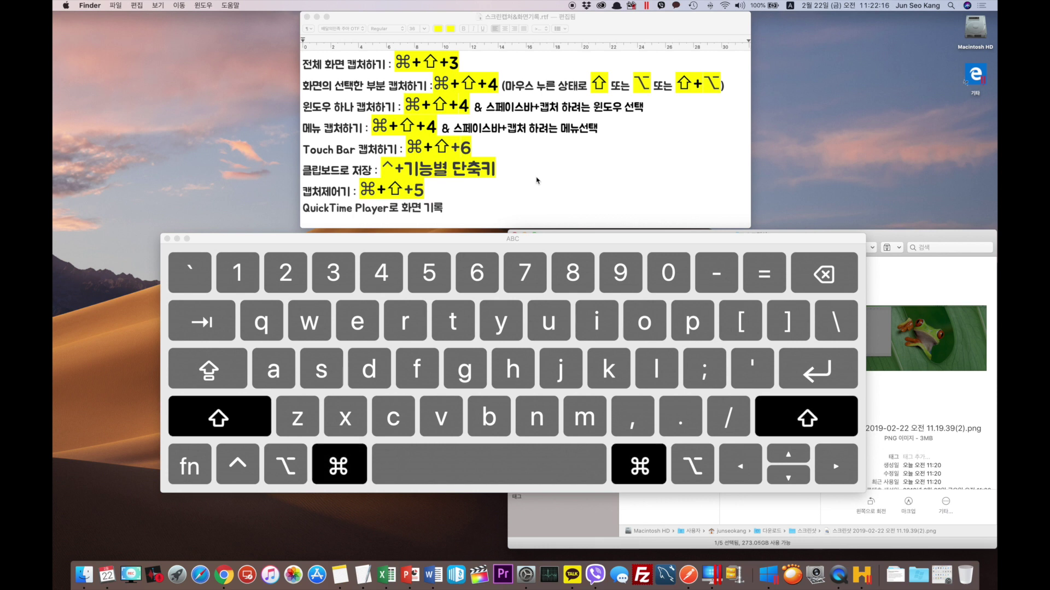
key(super+shift+4)
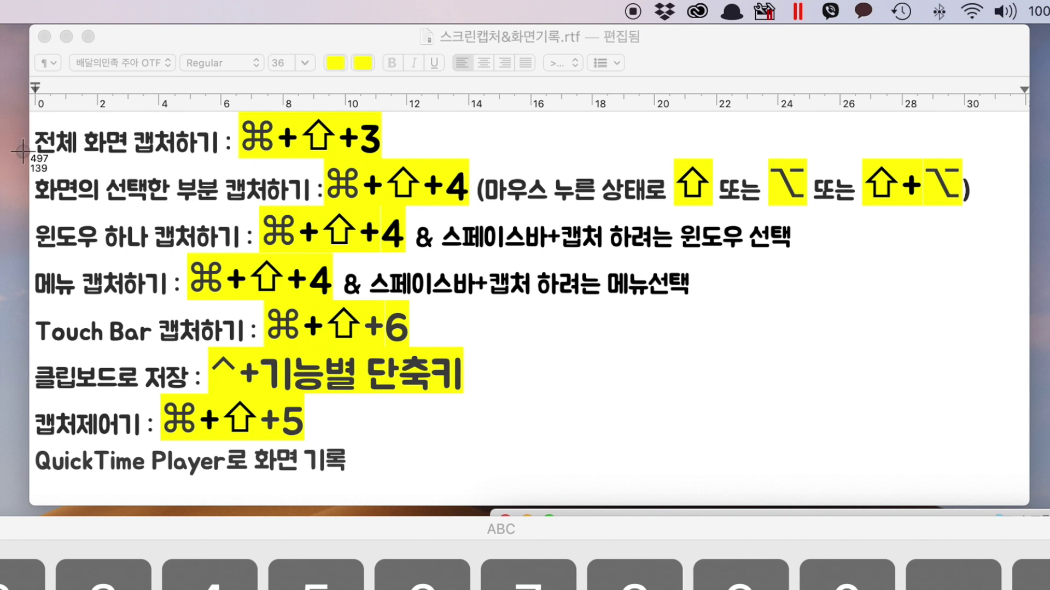
drag(23, 26, 1039, 514)
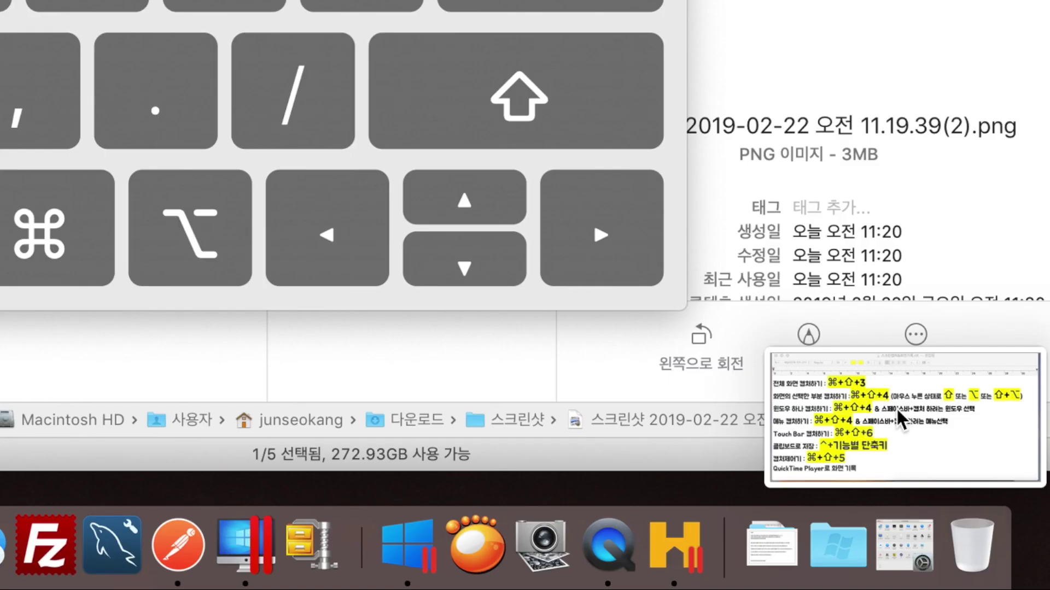
right_click(900, 418)
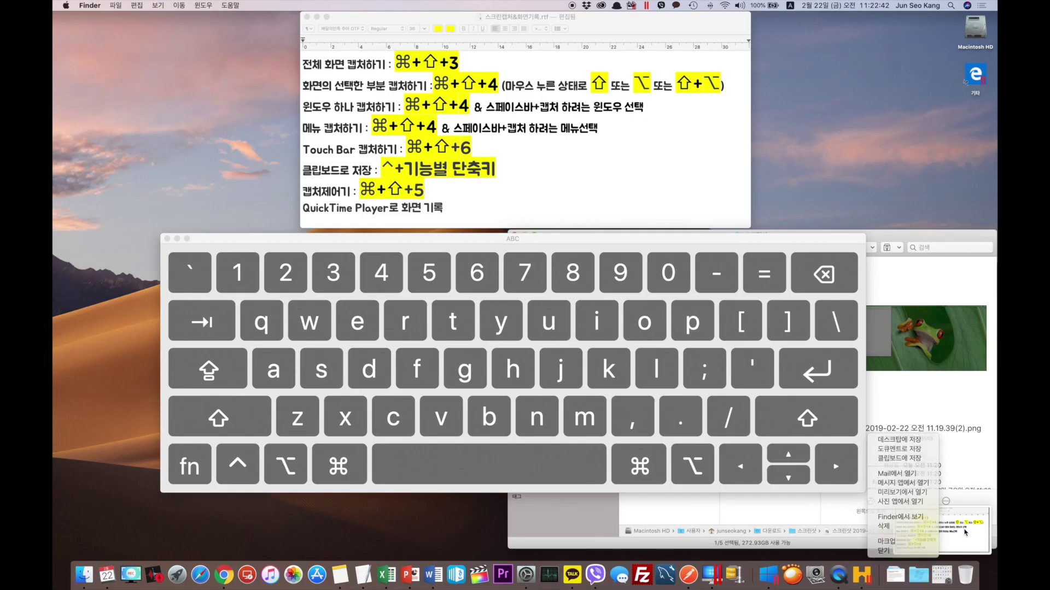
click(966, 533)
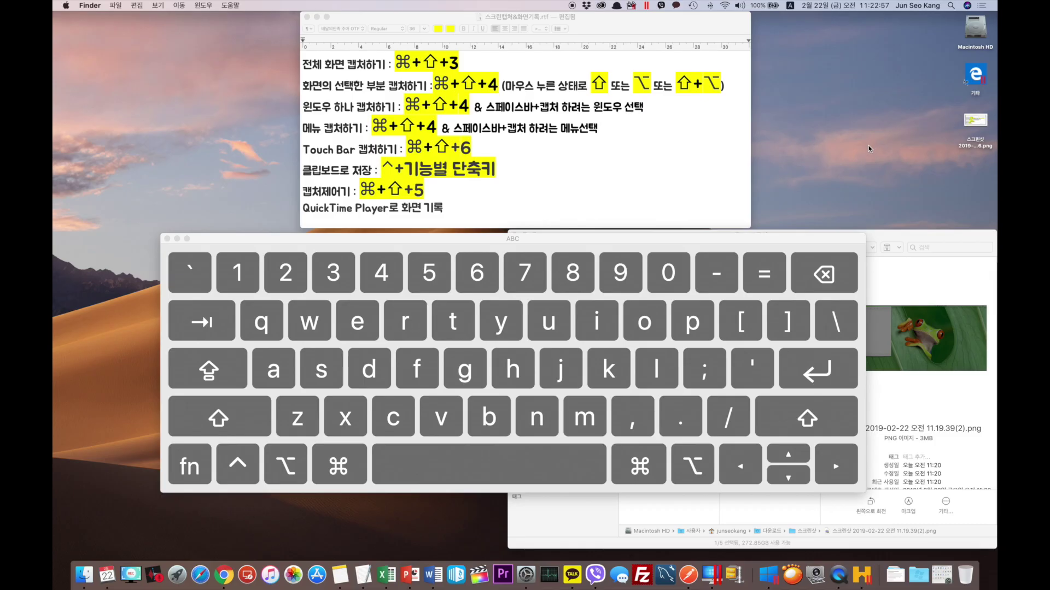
- Capture a freely chosen screen area, resizing and repositioning the selection so it spans the document and the on-screen keyboard
key(super)
key(shift)
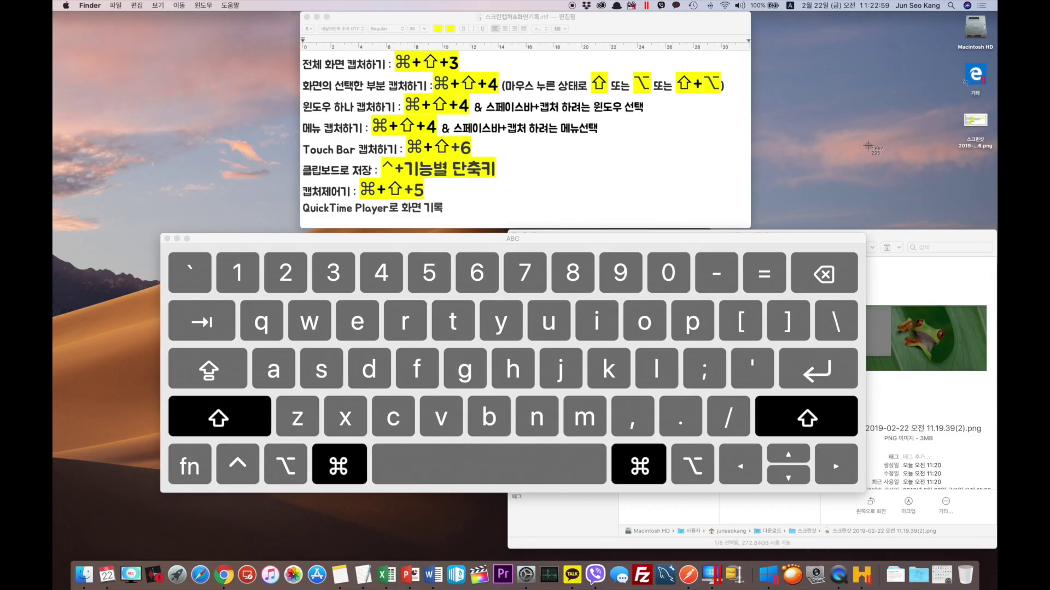
key(super+shift+4)
drag(283, 17, 763, 205)
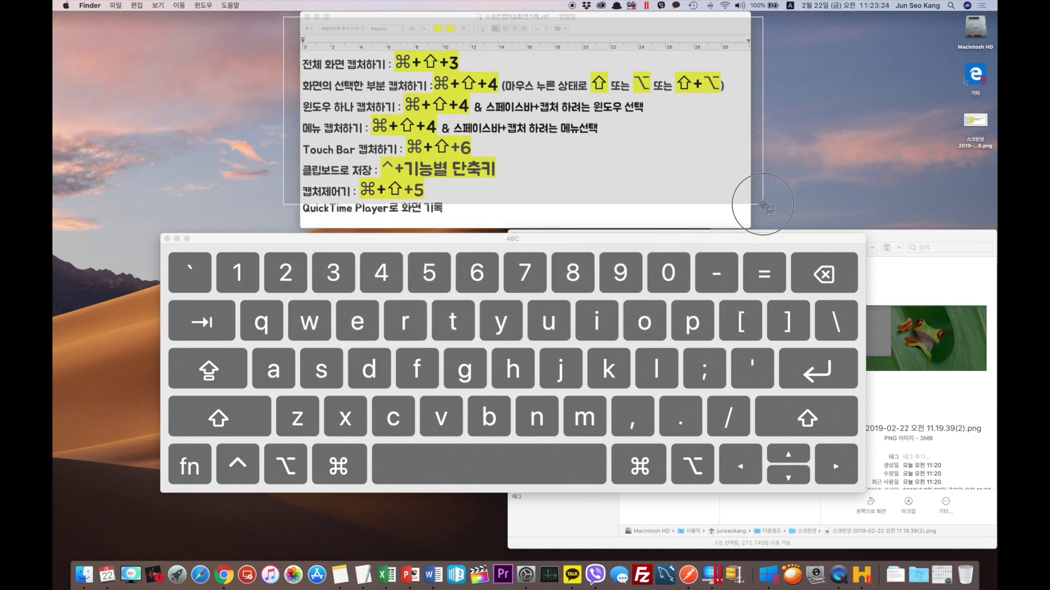
drag(763, 205, 821, 349)
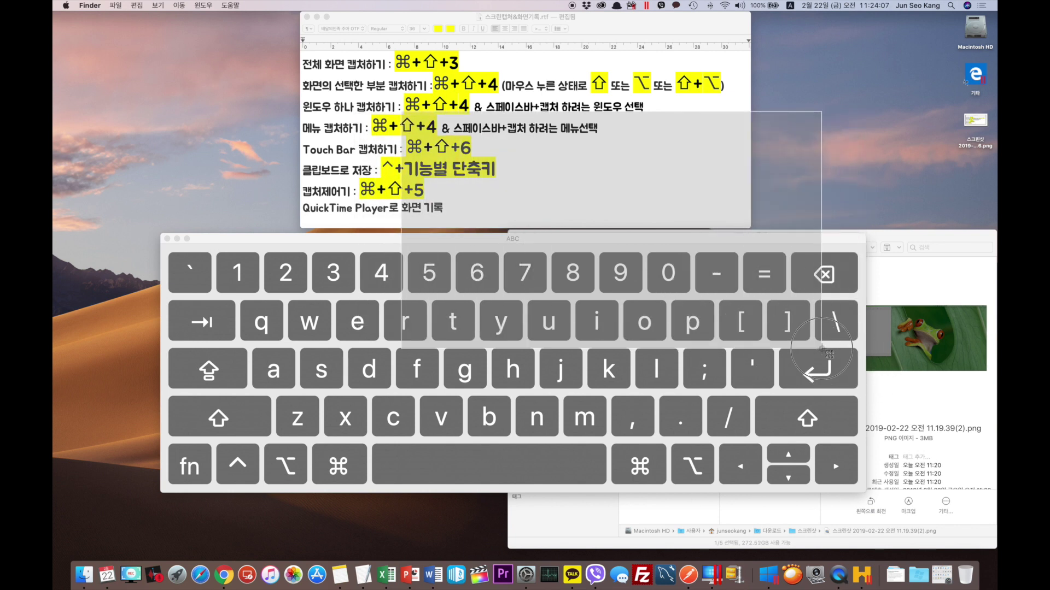
drag(821, 349, 821, 349)
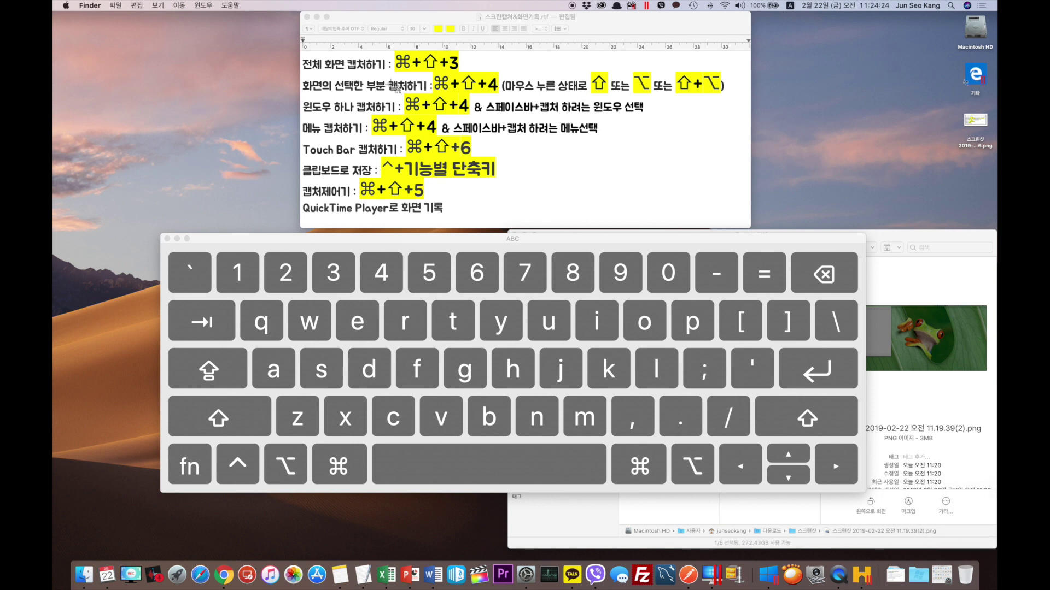
- Capture the 스크린캡처&화면기록.rtf window with its shadow and delete the screenshot from its markup preview
key(super+shift+4)
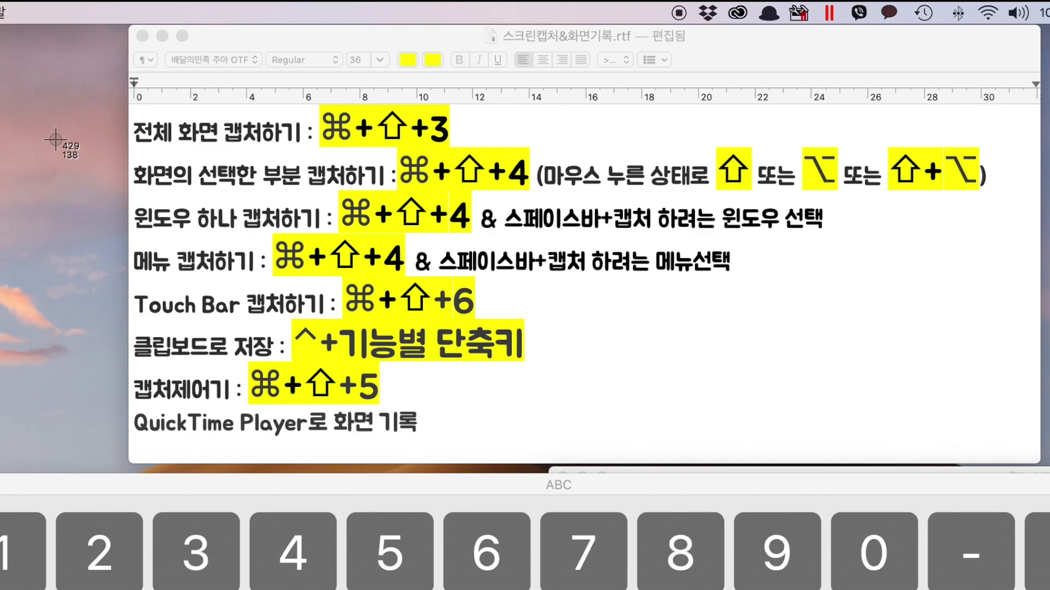
key(space)
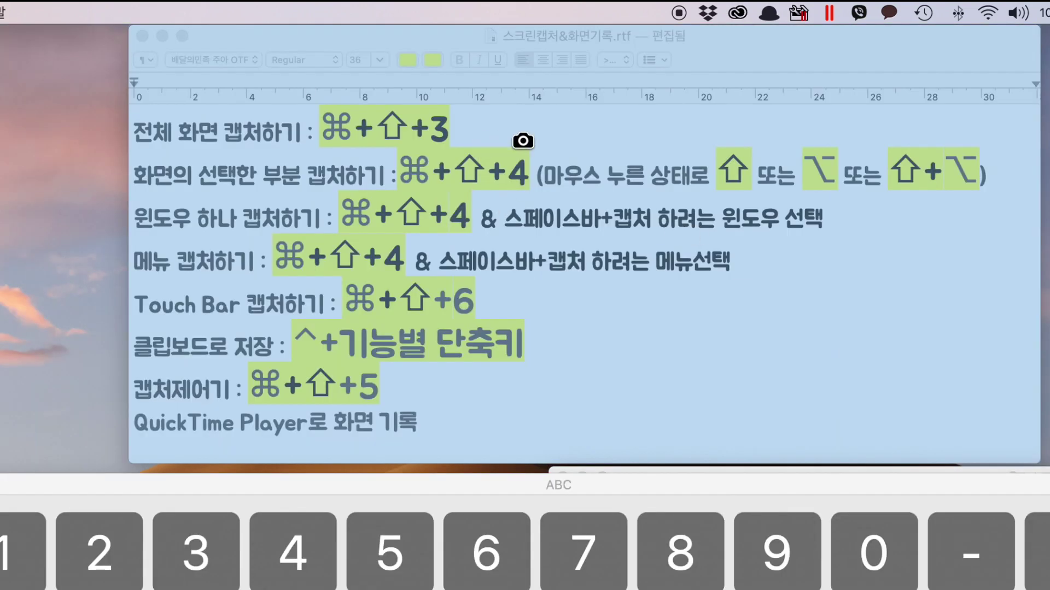
click(523, 141)
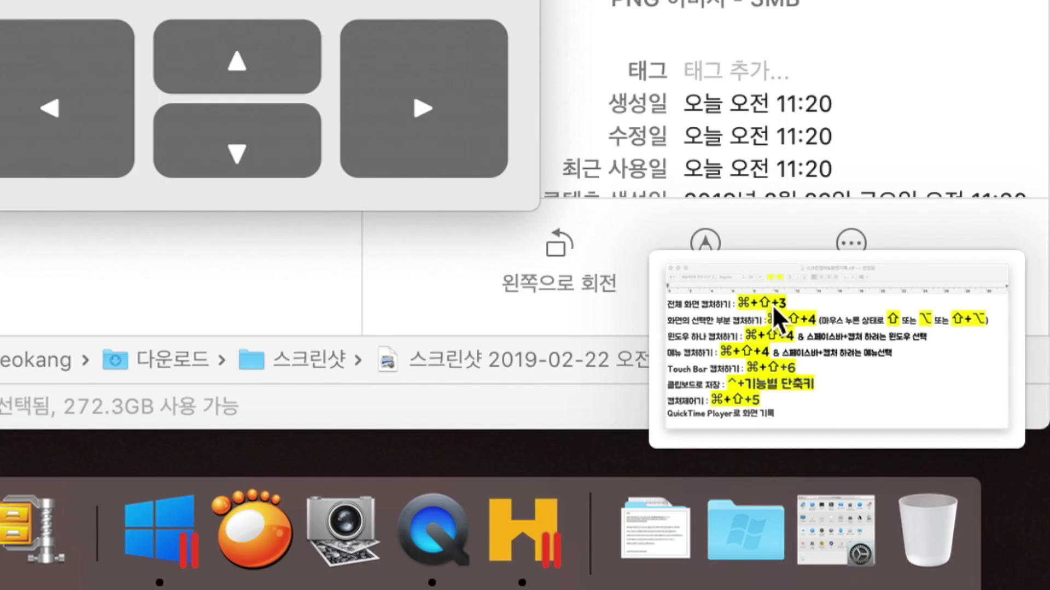
click(797, 328)
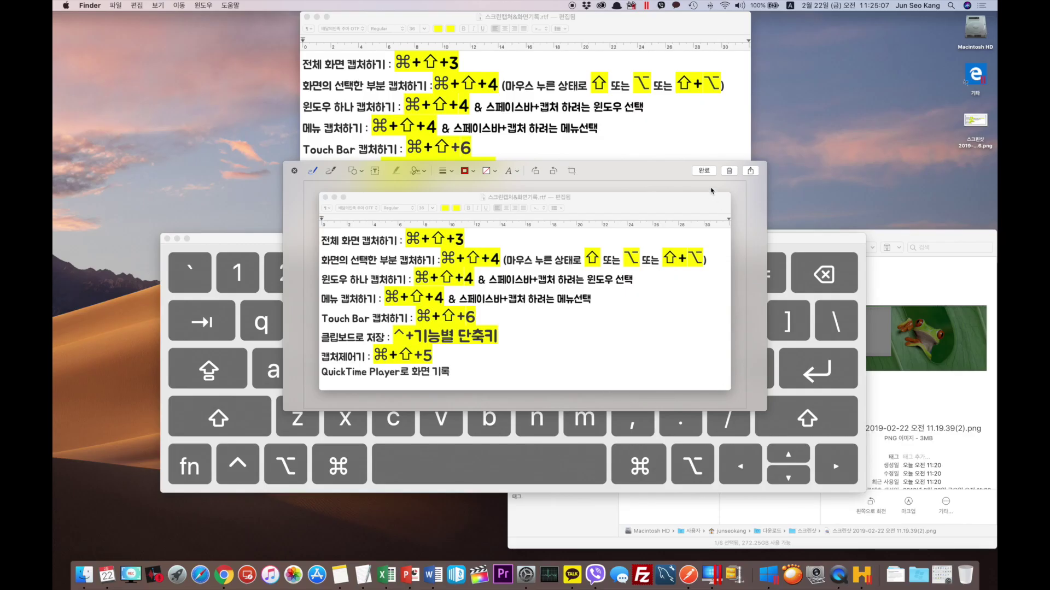
click(730, 170)
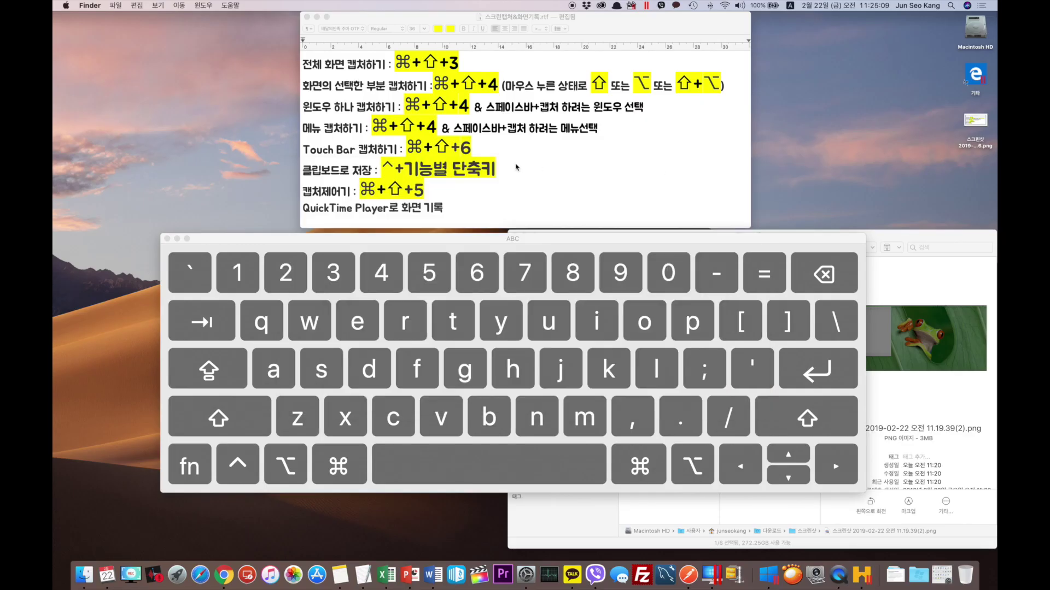
- Capture the 스크린캡처&화면기록.rtf window as a single window without its shadow
key(super+shift+4)
key(space)
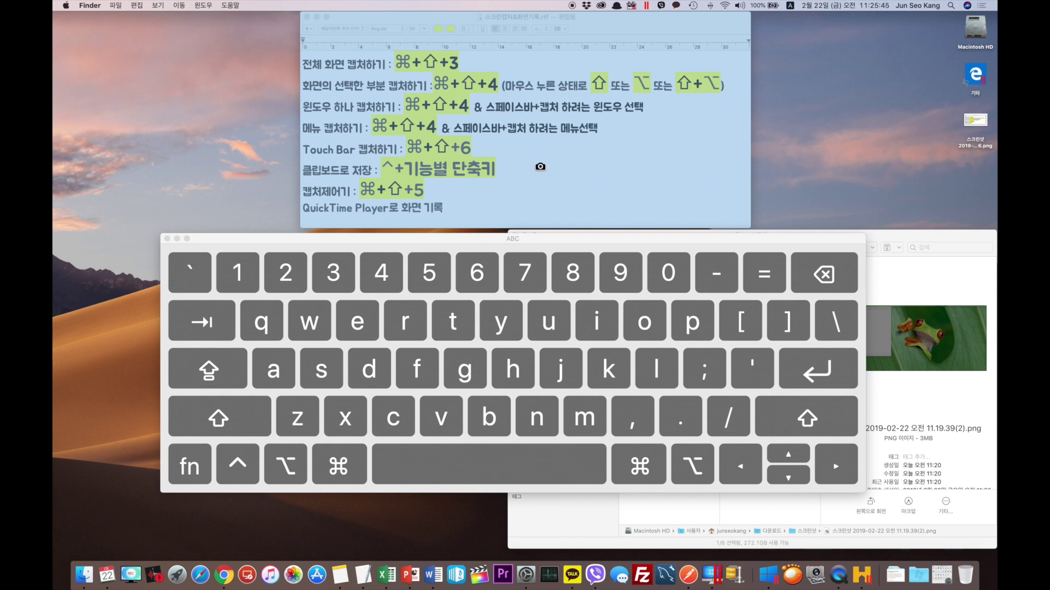
alt+click(547, 165)
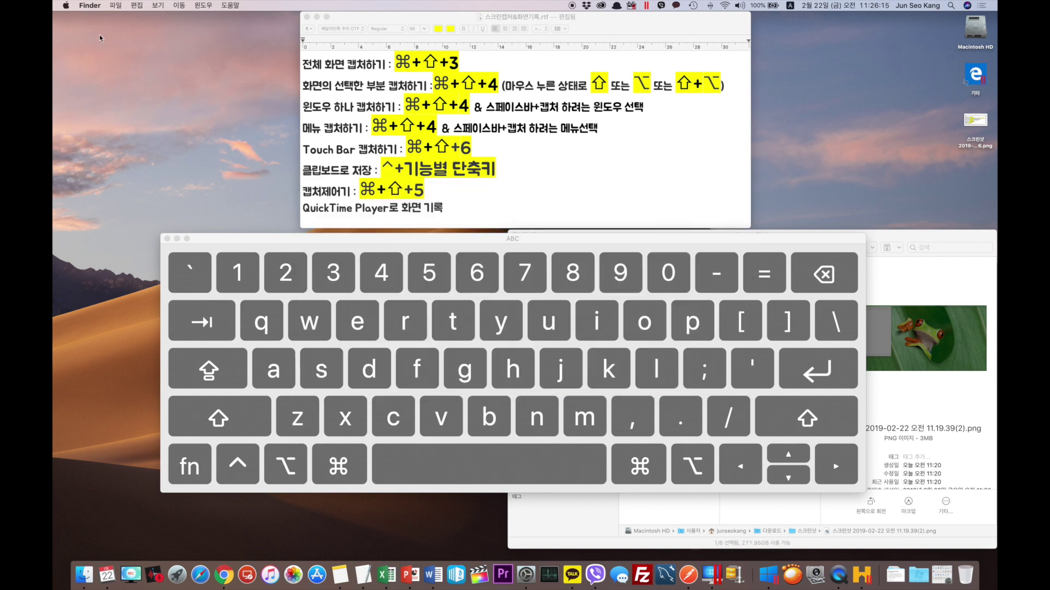
- Capture Finder's opened 파일 menu as a separate screenshot
click(113, 5)
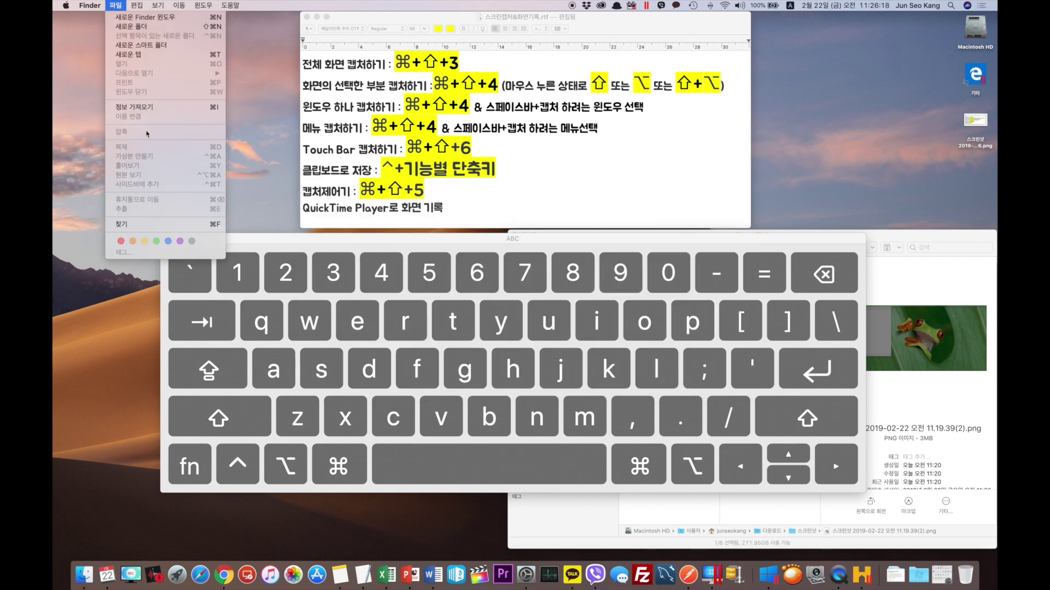
key(super+shift)
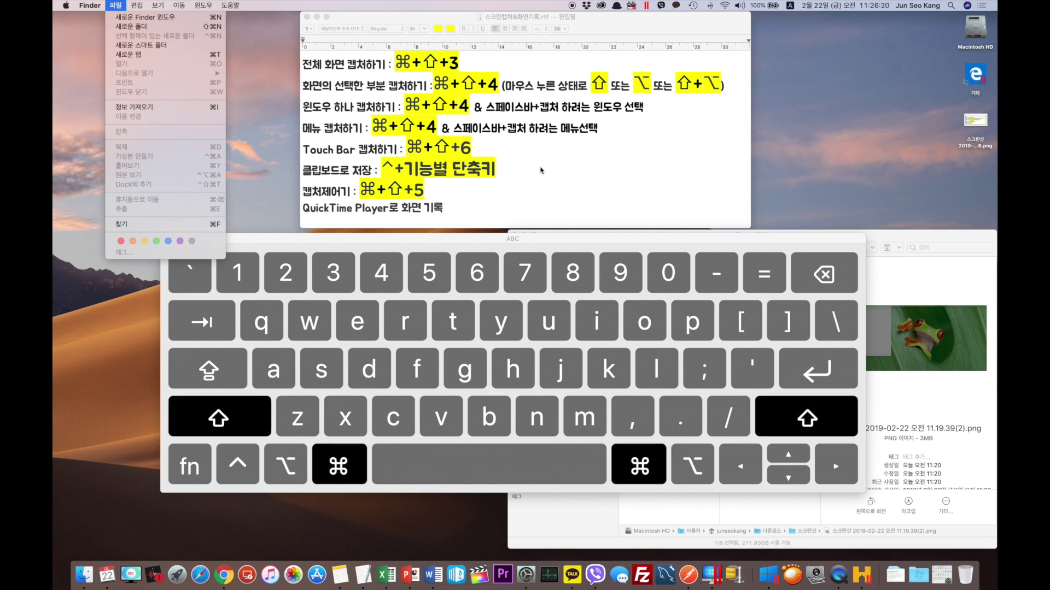
key(super+shift+4)
key(space)
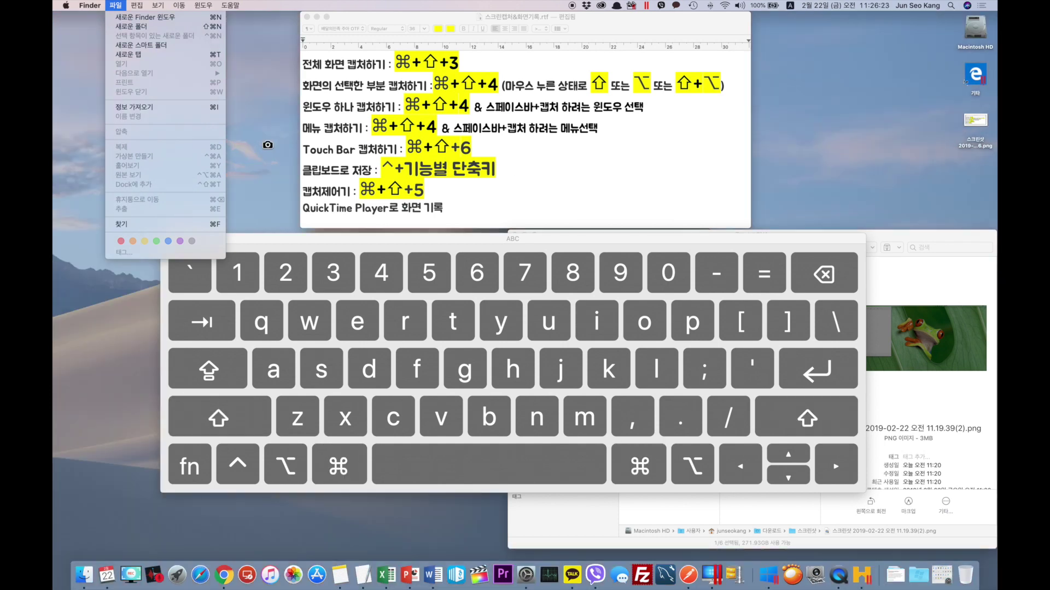
click(161, 97)
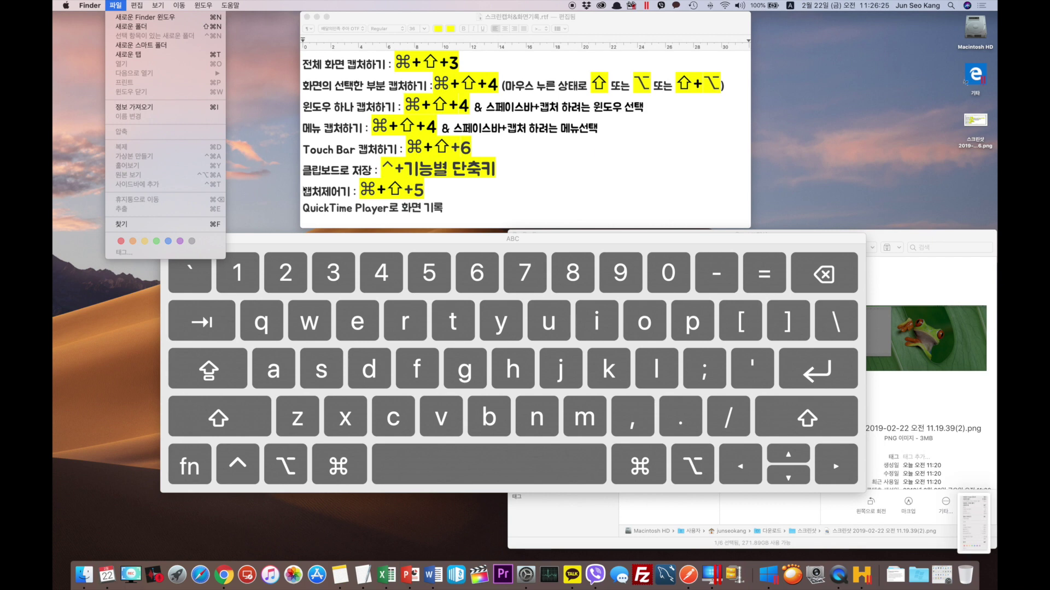
drag(973, 522, 601, 184)
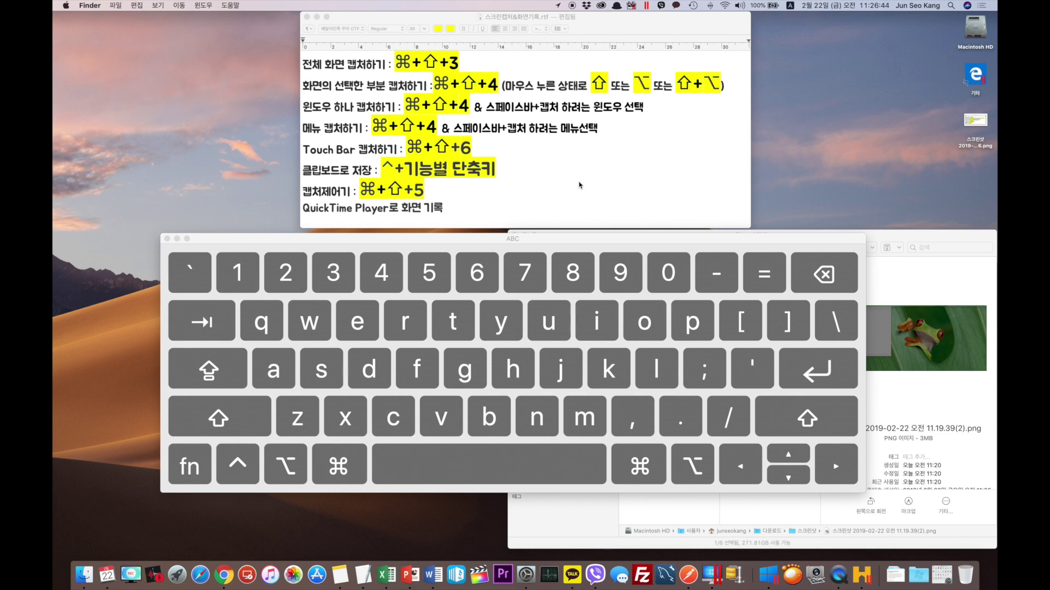
- Capture the Touch Bar and open the resulting screenshot from its thumbnail
key(super+shift)
key(super+shift+3)
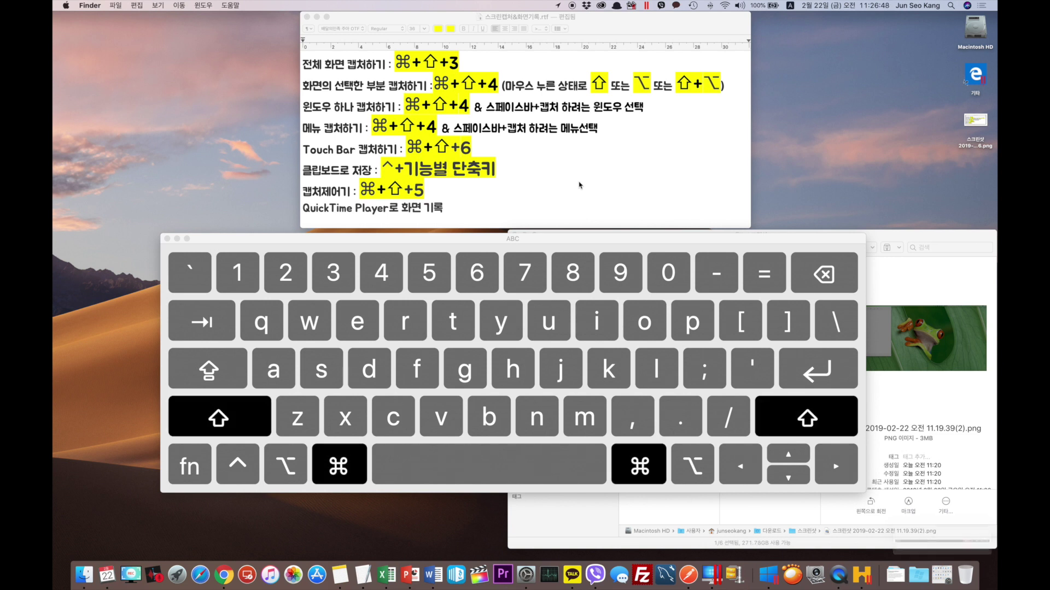
click(935, 546)
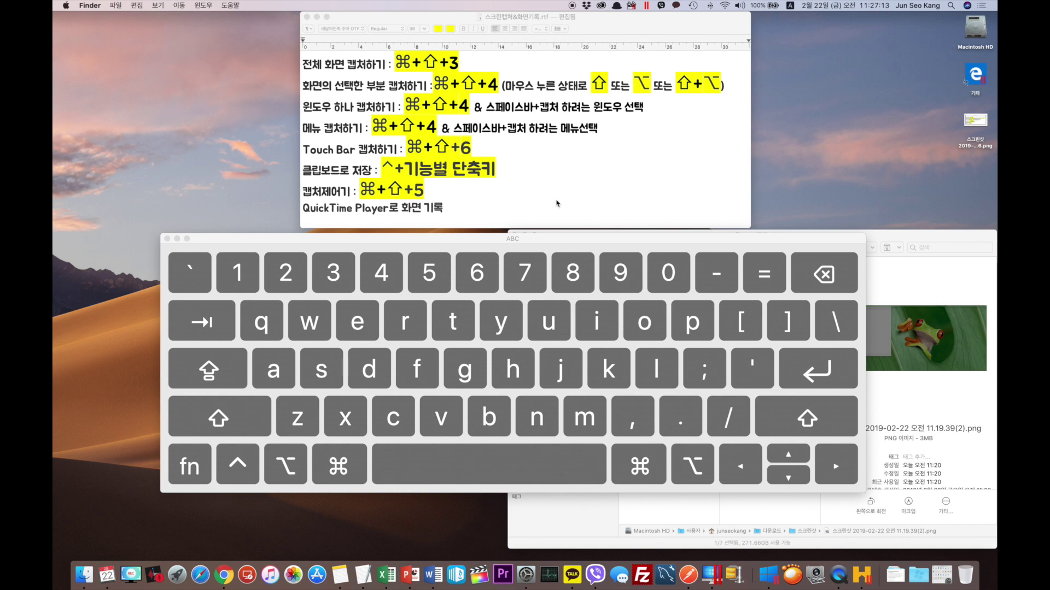
- Capture the full screen to the clipboard and paste it into the 스크린캡처&화면기록.rtf document
key(ctrl)
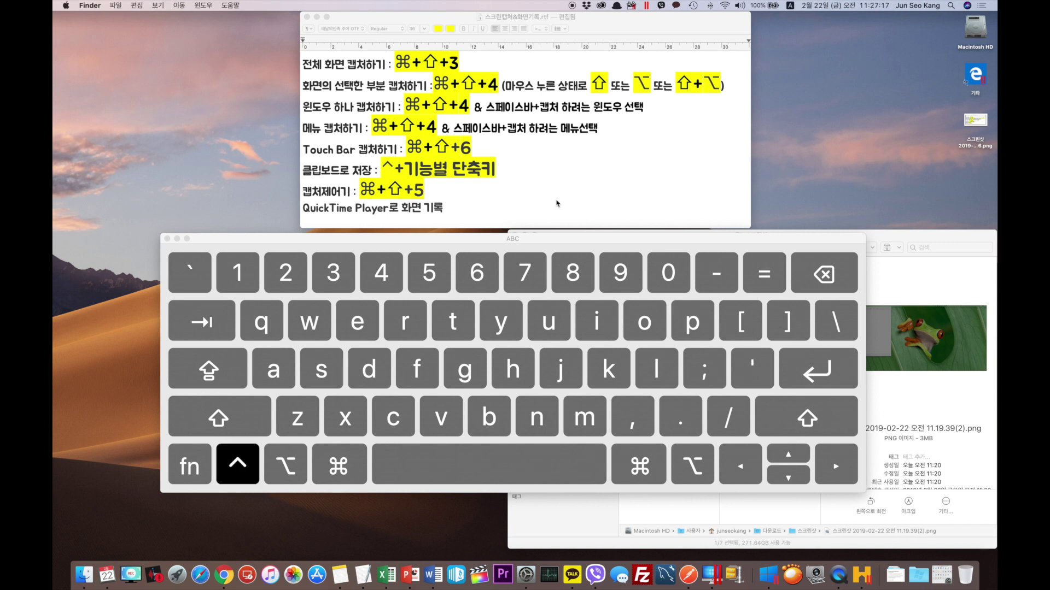
key(super)
key(shift)
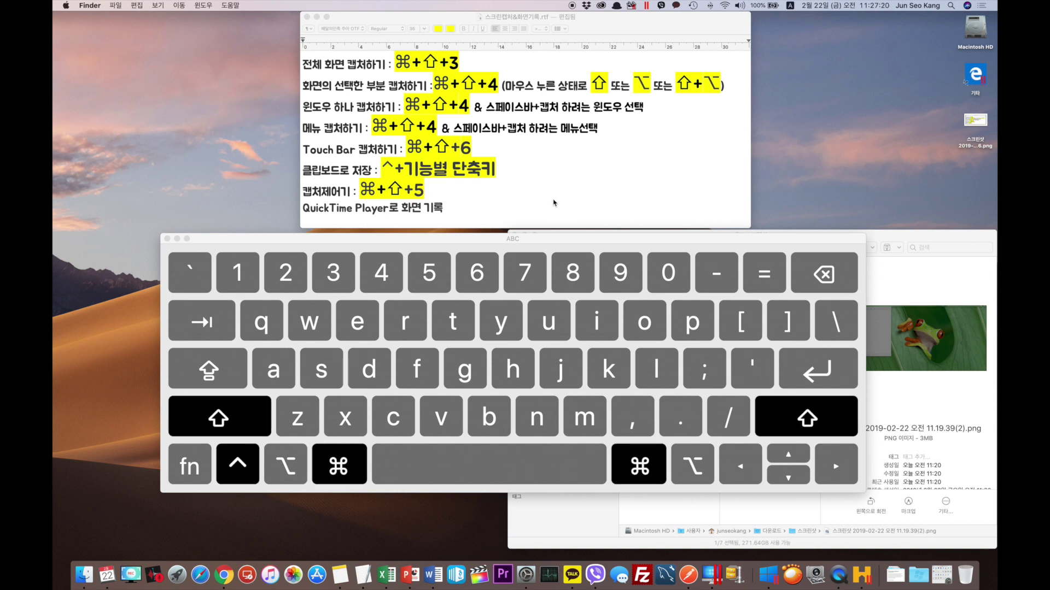
click(549, 207)
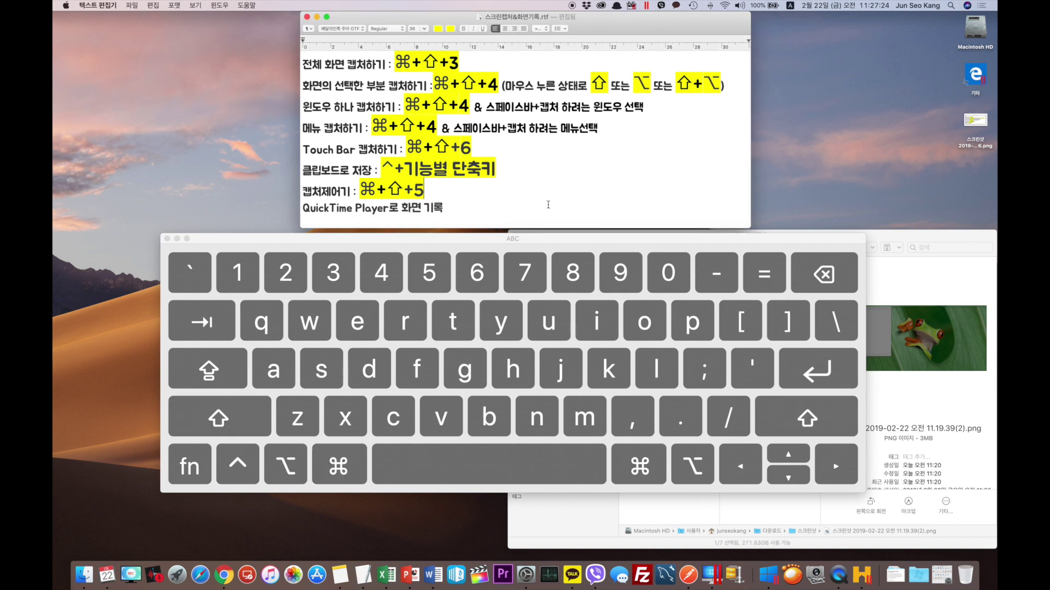
scroll(530, 214, down, 3)
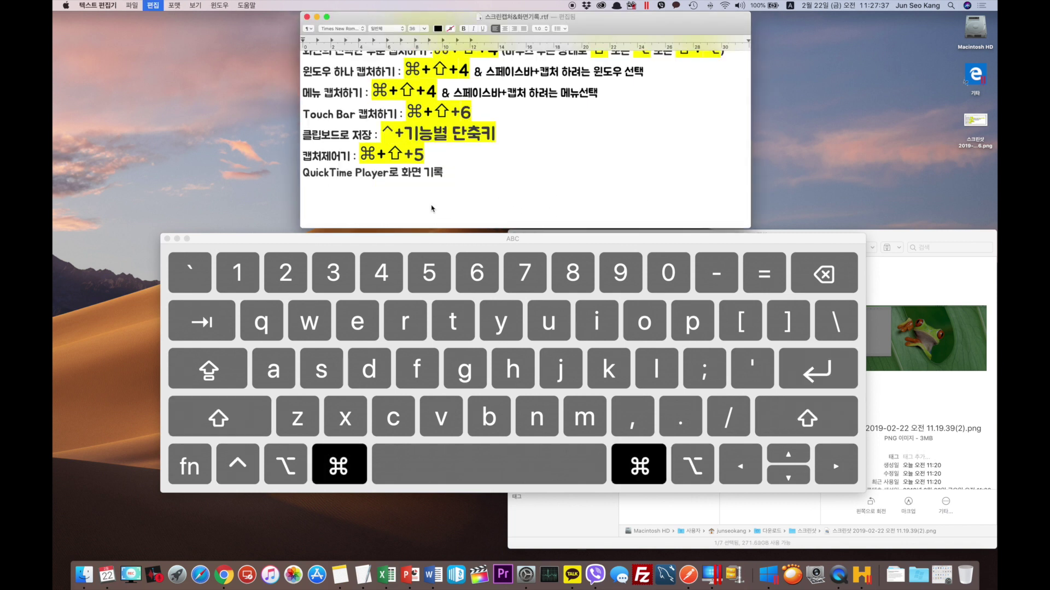
key(super+v)
key(Escape)
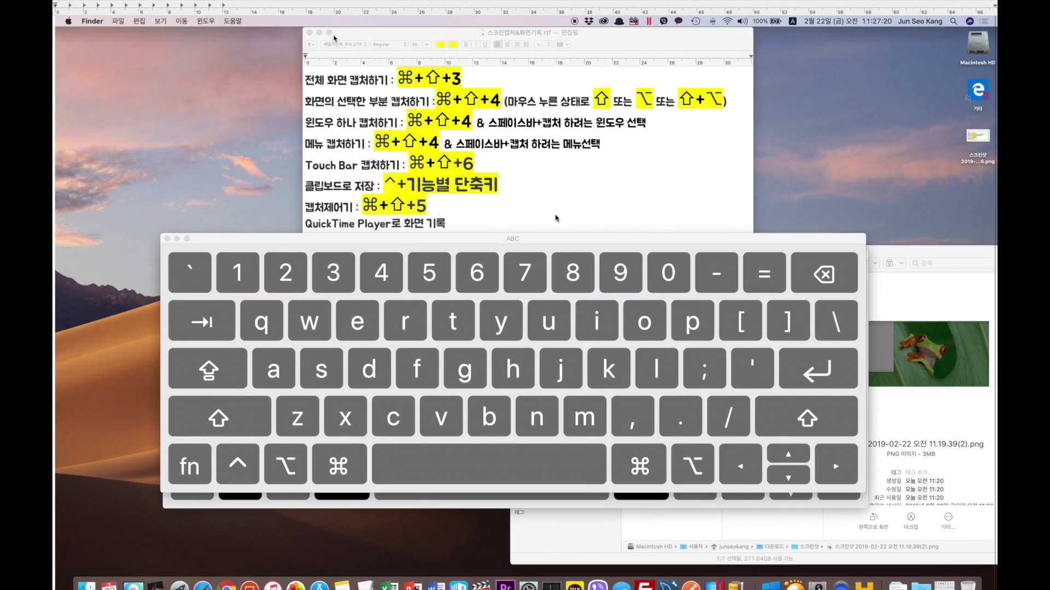
- Paste a clipboard capture of the ABC keyboard window below the document's text, and close the on-screen keyboard
key(ctrl+shift+super)
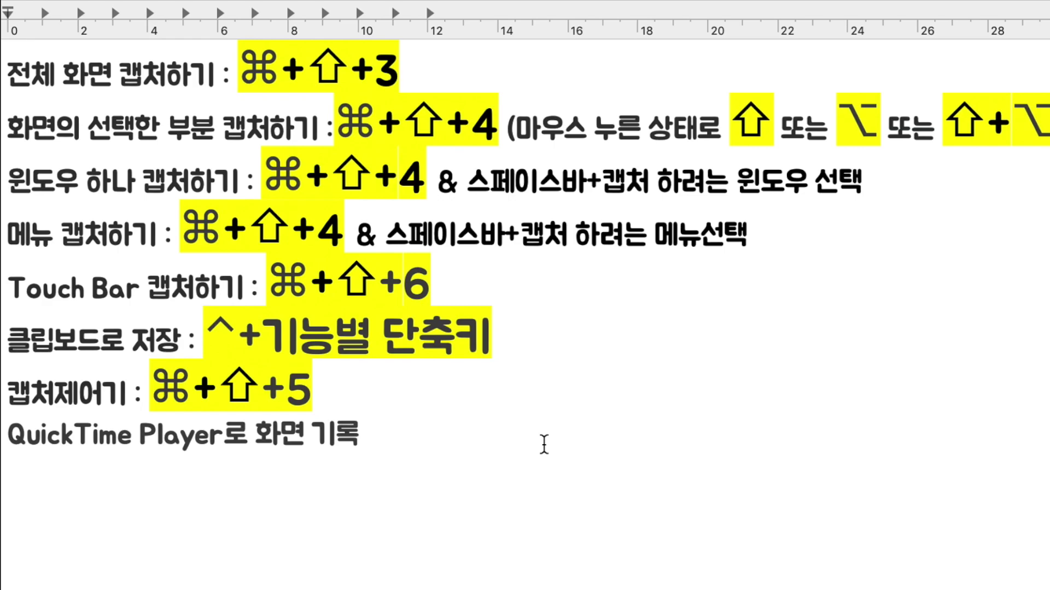
scroll(544, 444, down, 5)
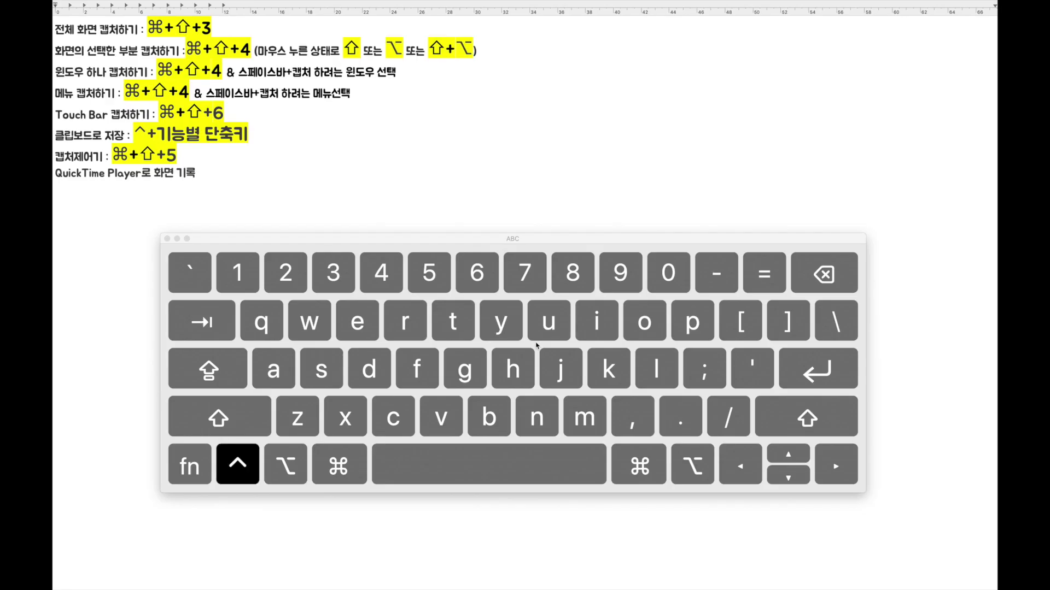
key(super)
key(shift)
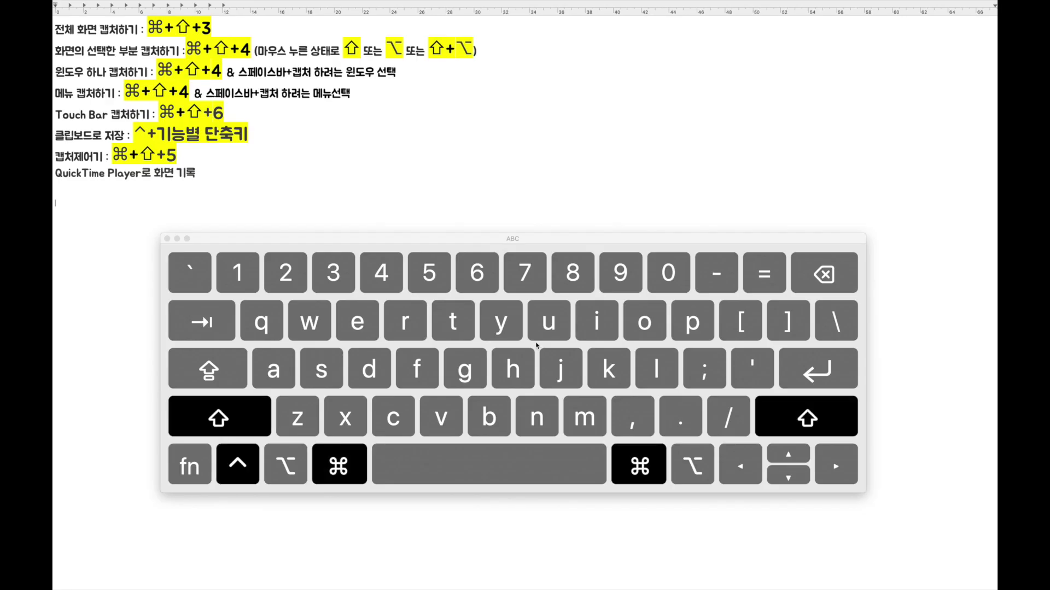
key(ctrl+super+shift+4)
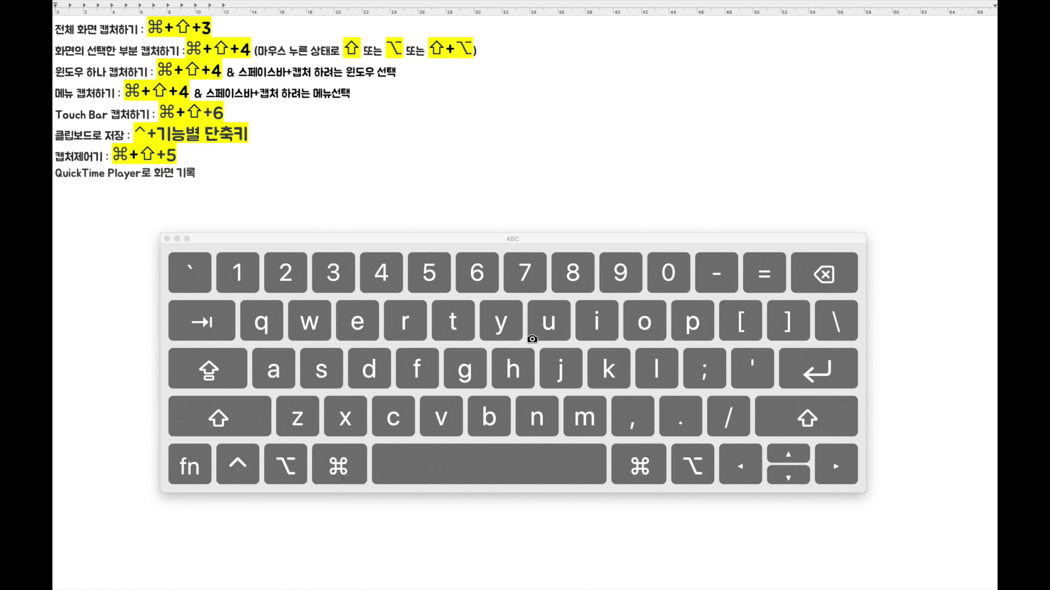
key(space)
click(437, 241)
key(super+v)
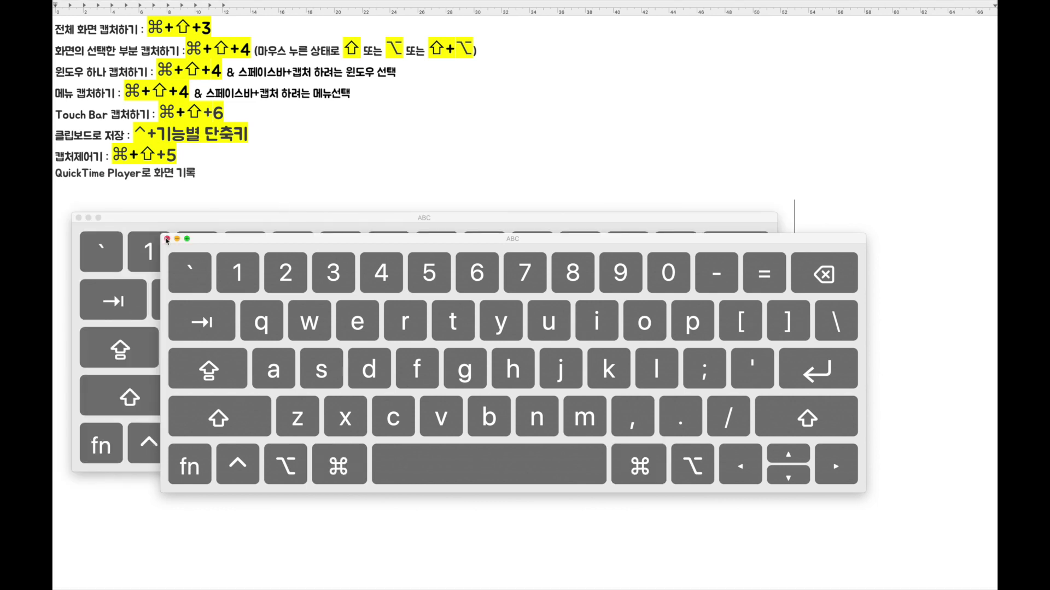
click(167, 239)
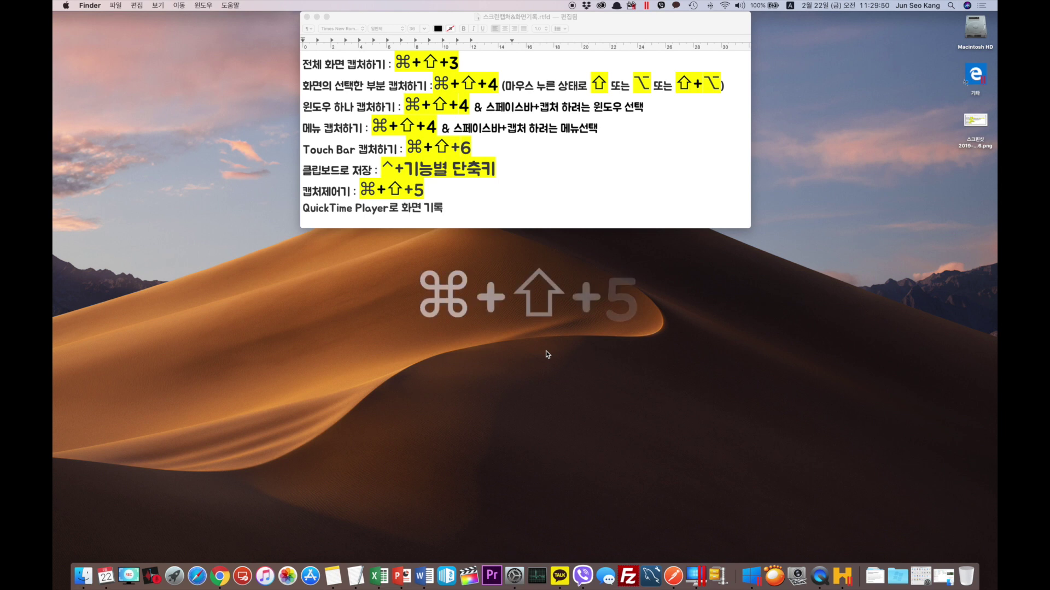
- Display the capture controls, try the full-screen and window modes, and capture the selected portion of the screen
key(super+shift+5)
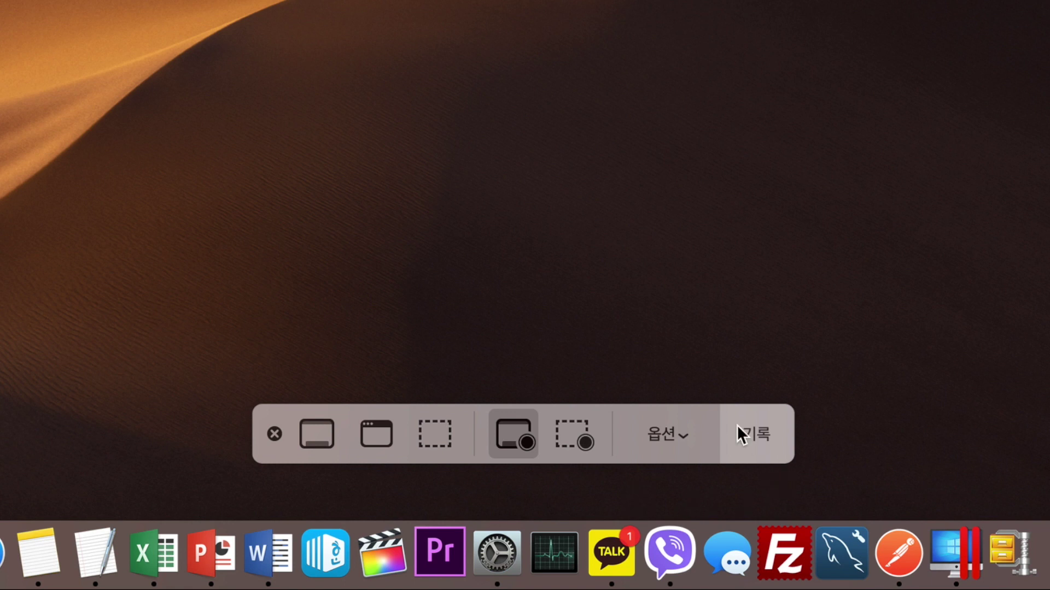
click(316, 433)
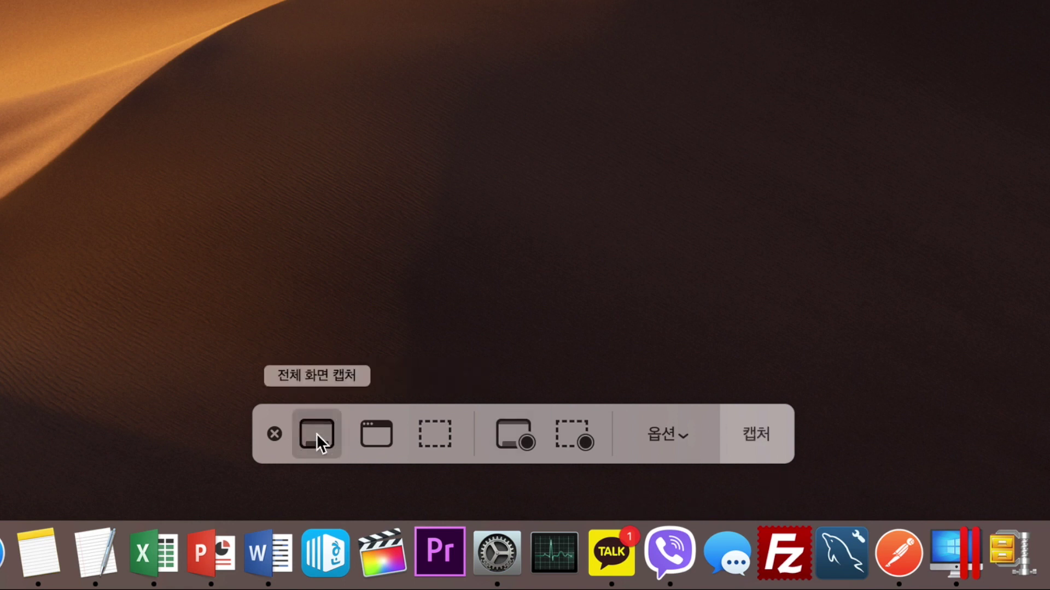
click(373, 433)
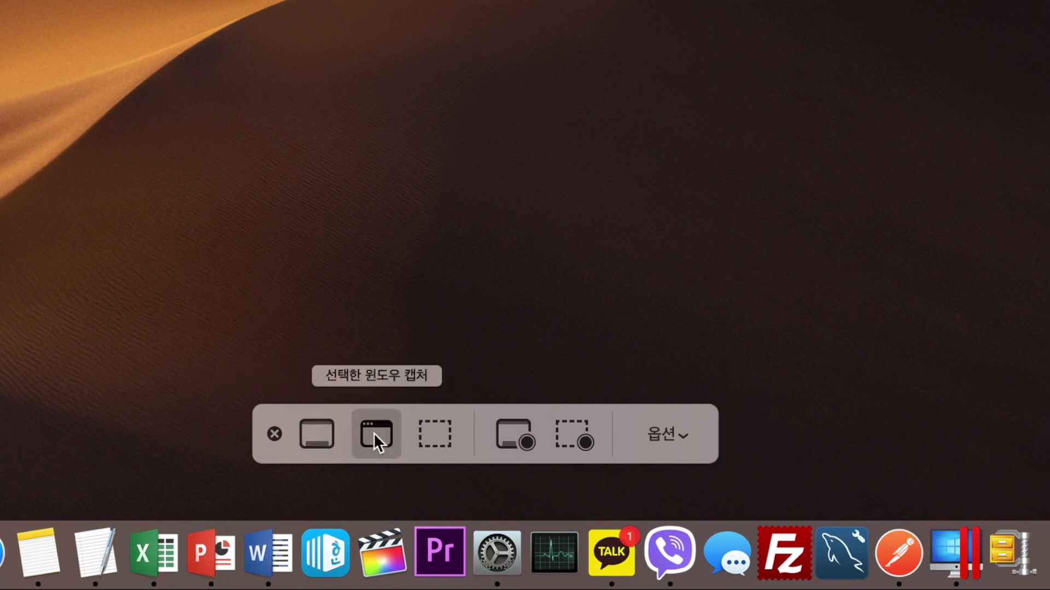
click(425, 431)
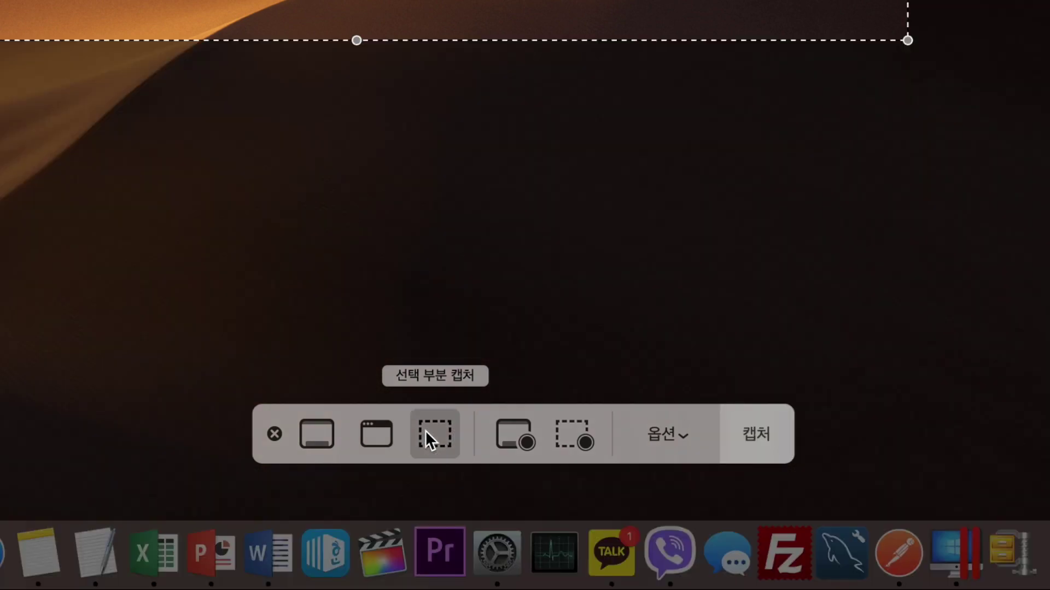
click(756, 434)
click(897, 498)
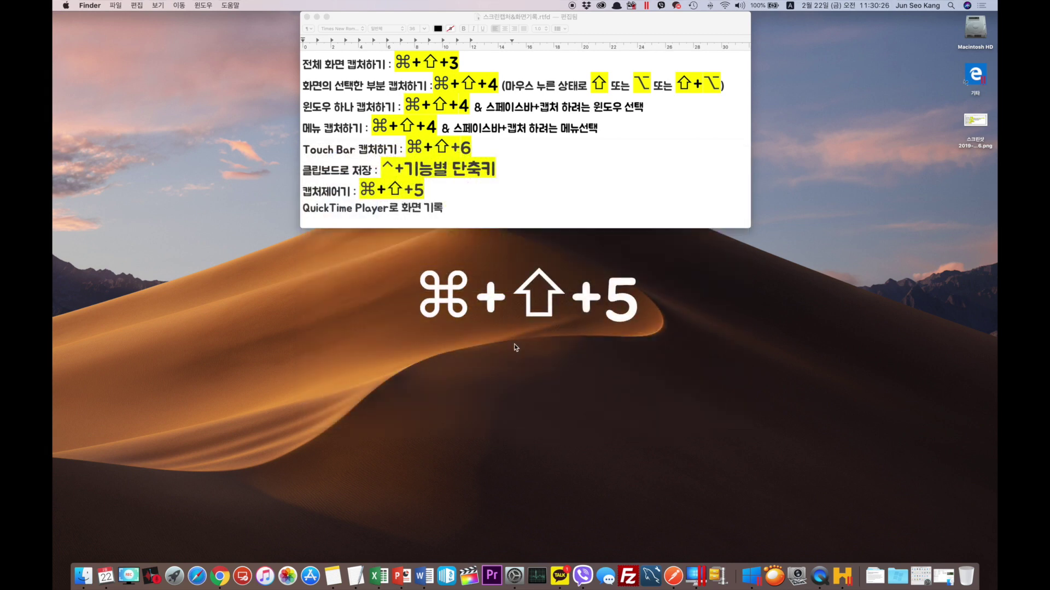
- Record the entire screen of display 1 with the capture controls and stop the recording
key(super+shift+5)
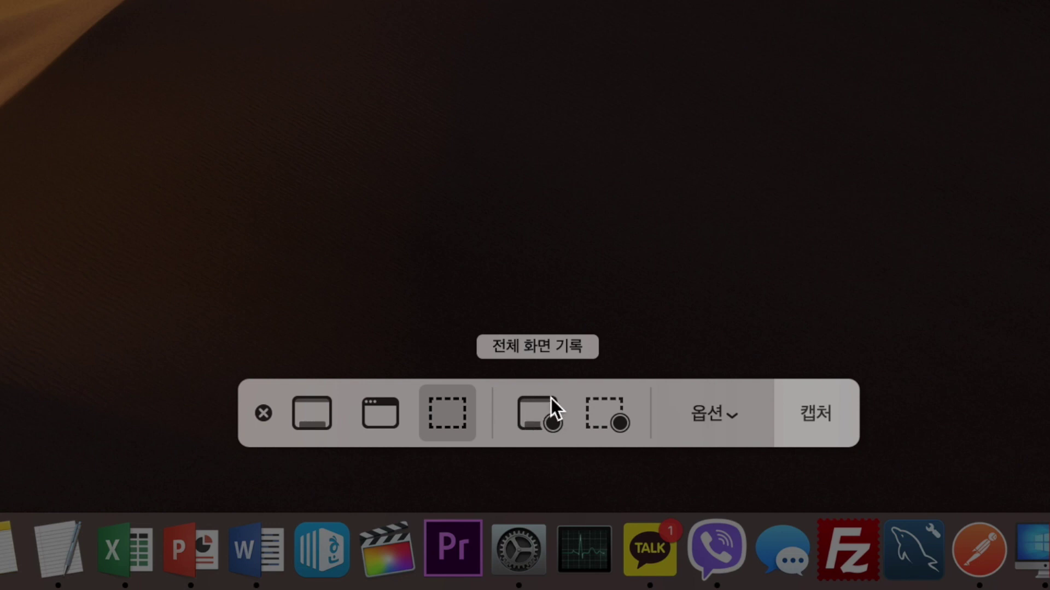
click(536, 409)
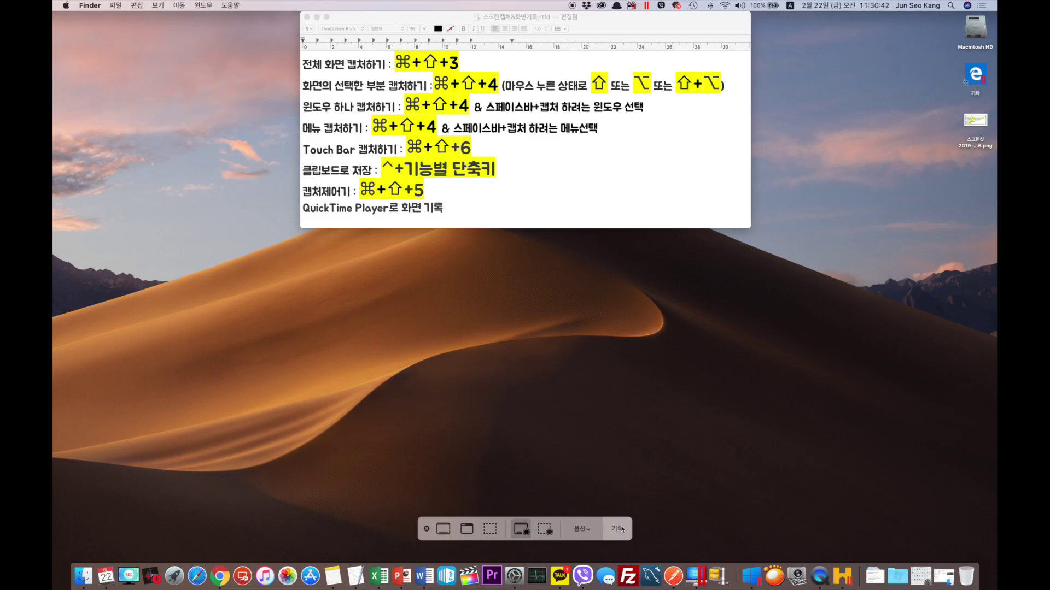
click(620, 528)
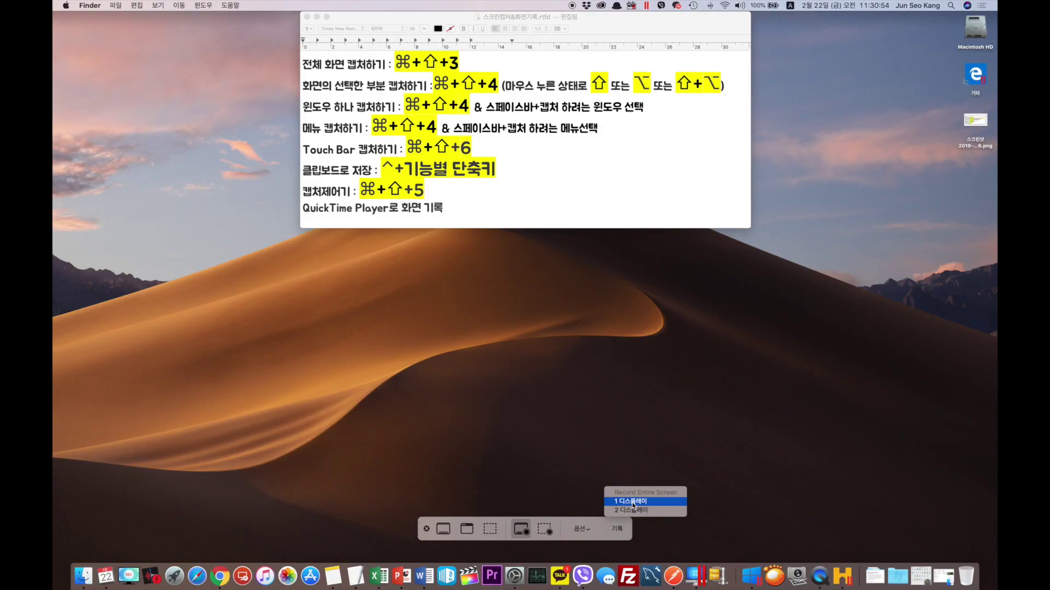
click(777, 330)
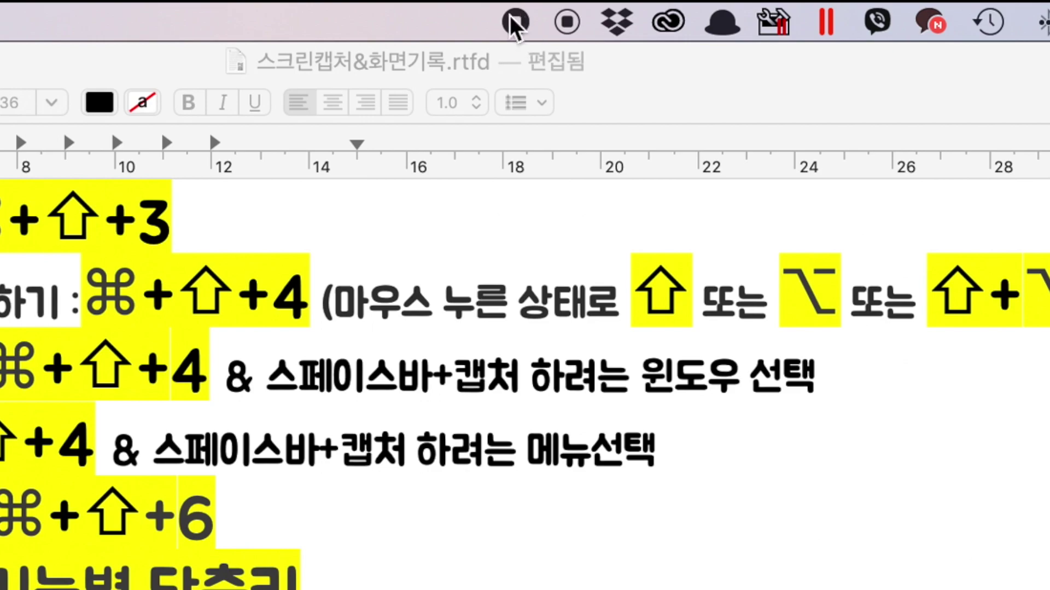
click(515, 22)
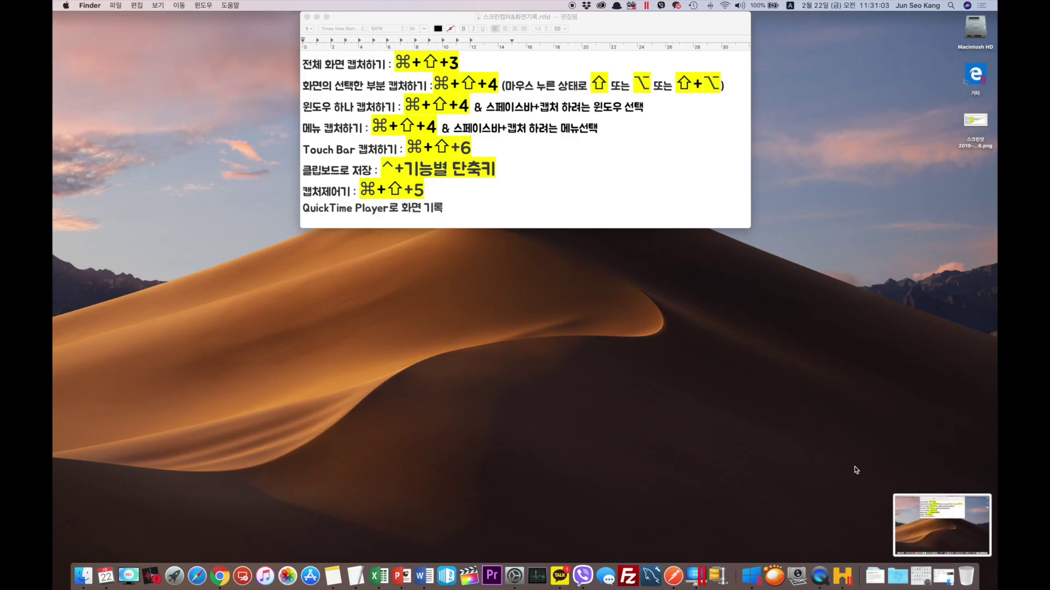
- Open the full-screen recording from its thumbnail, play it, and close the preview
click(915, 520)
click(118, 522)
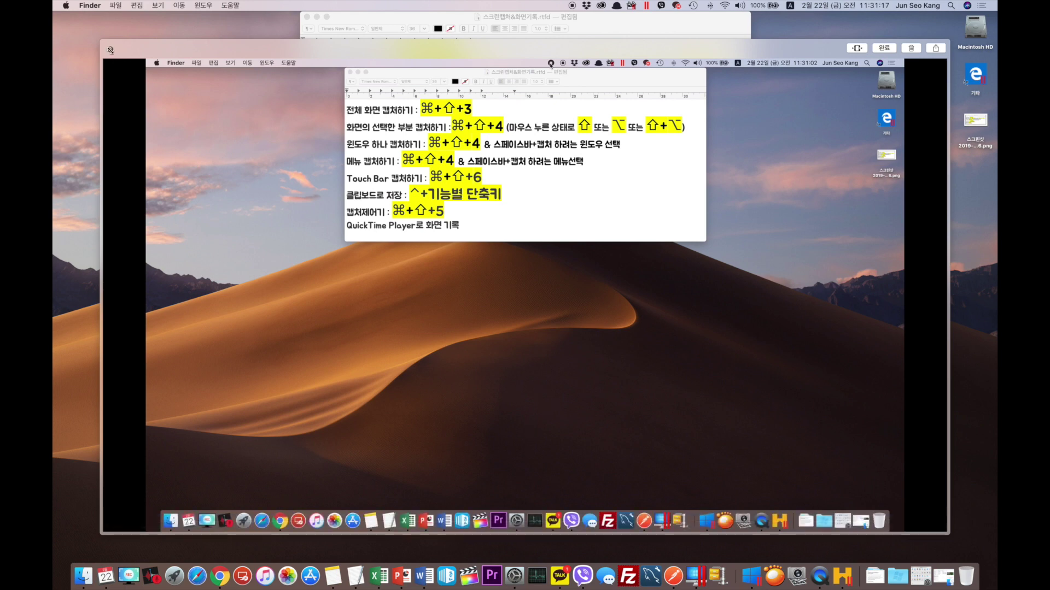
click(109, 50)
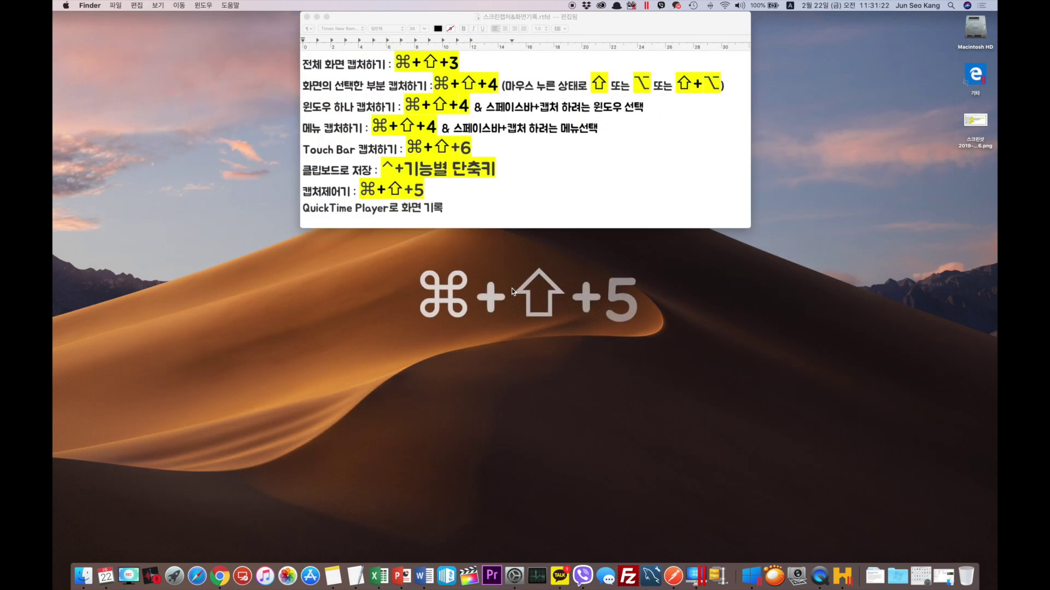
- Record only a selected portion of the screen, fitting the selection around the 스크린캡처&화면기록.rtfd window
key(super+shift+5)
click(545, 529)
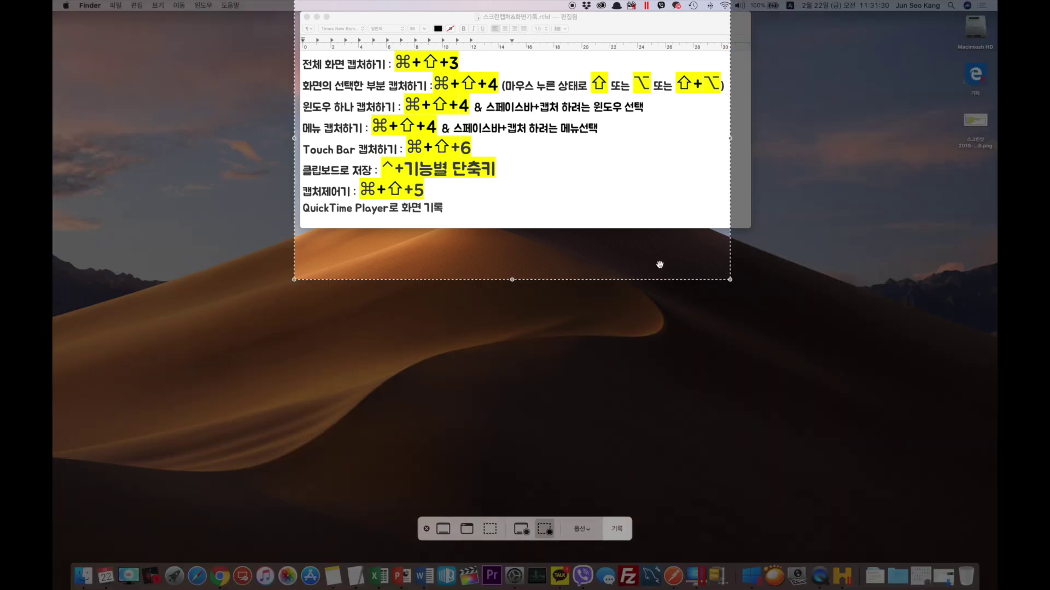
drag(680, 277, 759, 237)
click(618, 533)
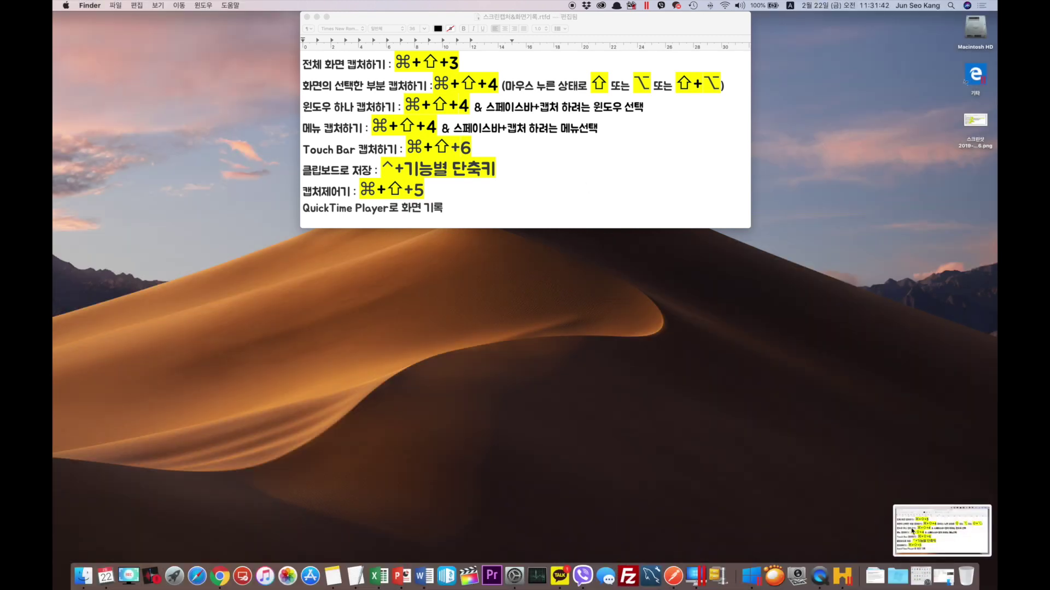
- Preview and keep the selected-portion recording, and open 화면 기록 2019-02-22 오전 11.31.35.mov from the 스크린샷 folder
click(911, 529)
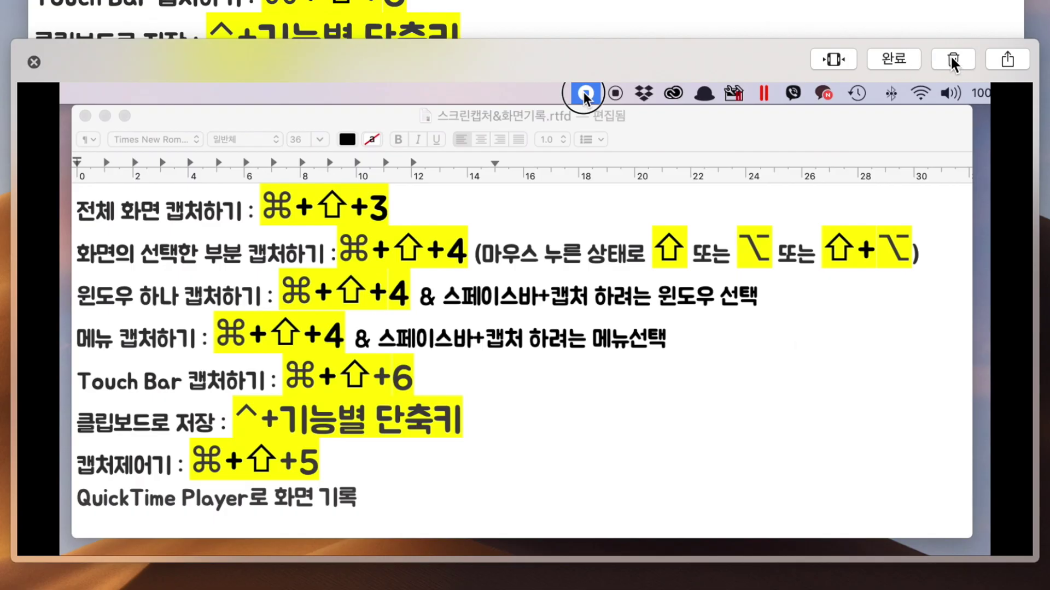
click(893, 59)
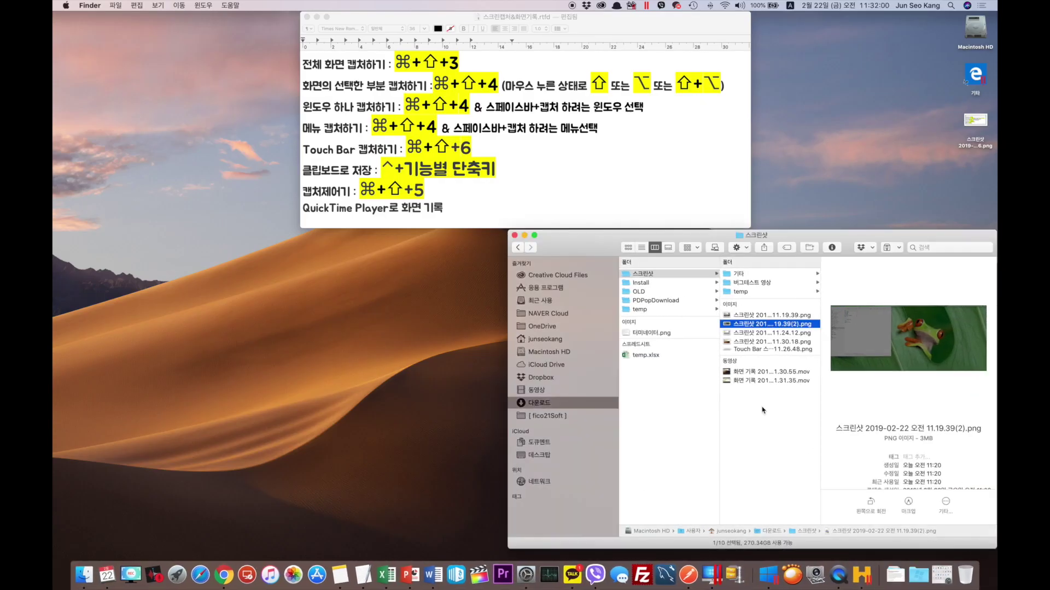
click(760, 395)
double_click(764, 381)
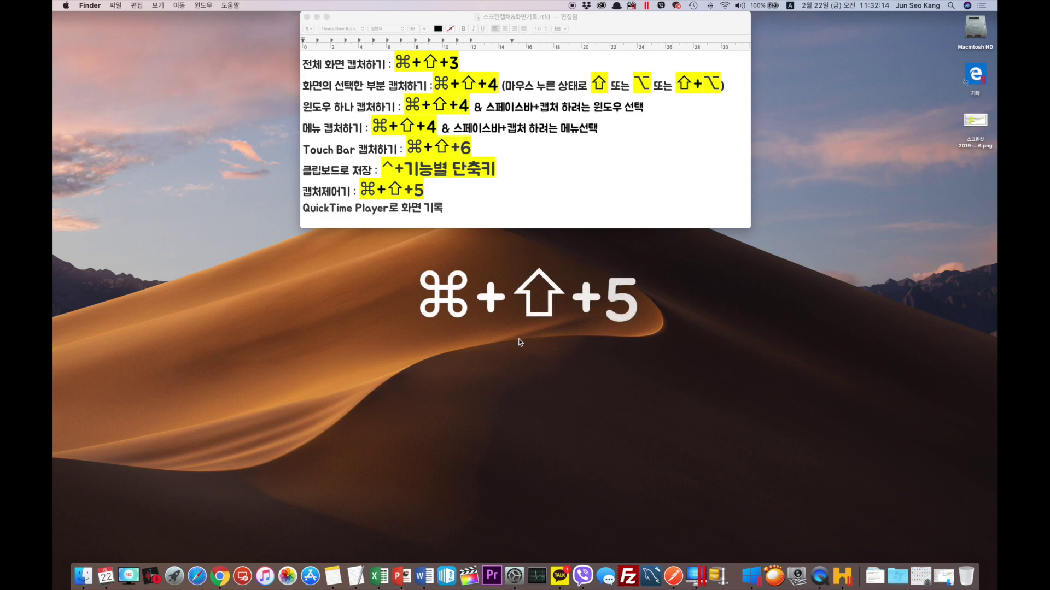
- Examine the save location, timer, microphone, thumbnail, last selection and mouse click options for selected-portion recording
key(super+shift+5)
click(582, 529)
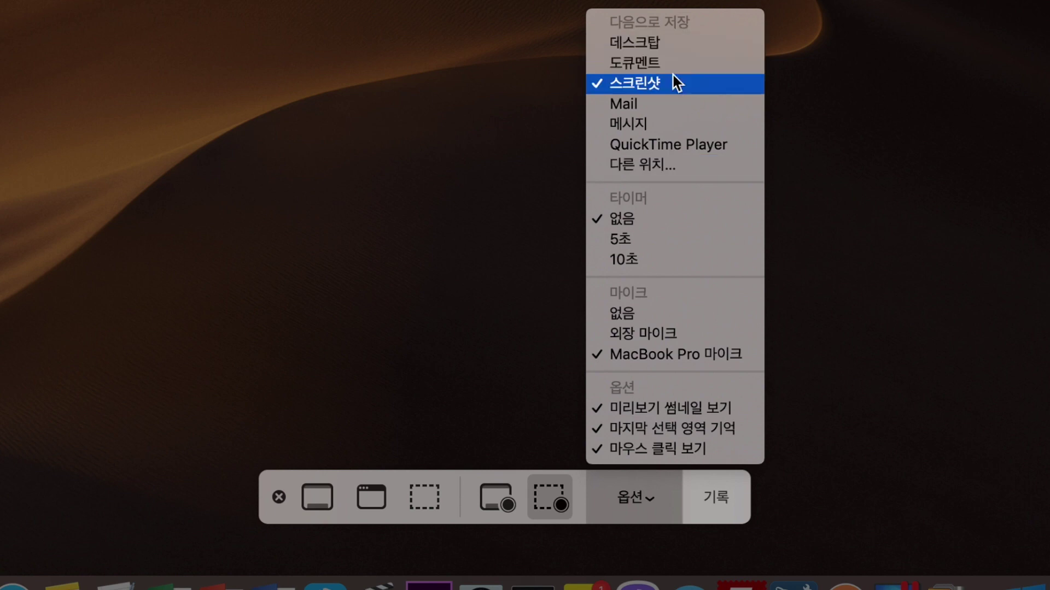
click(661, 170)
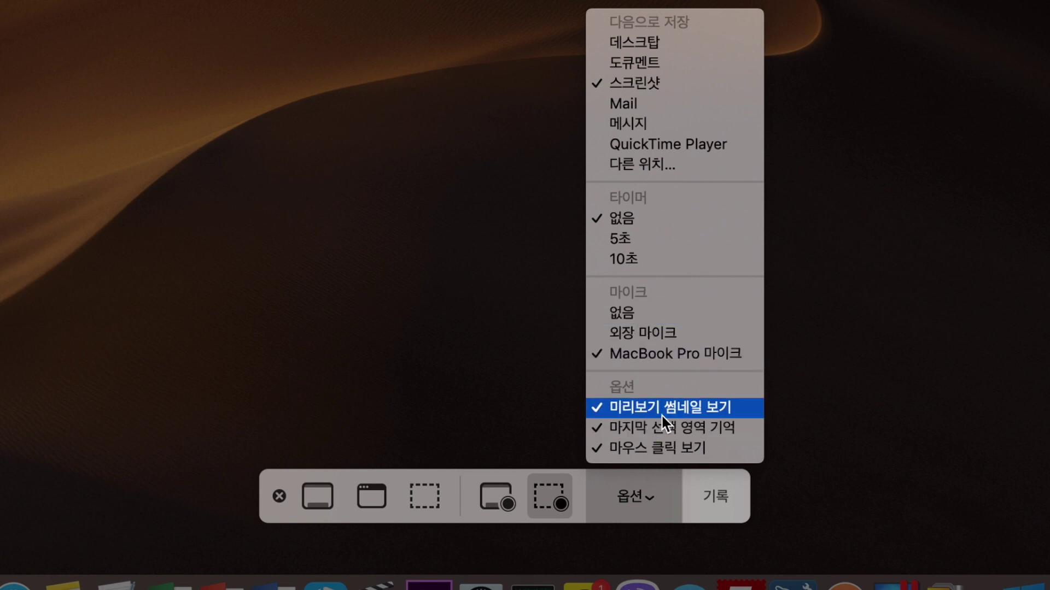
click(717, 428)
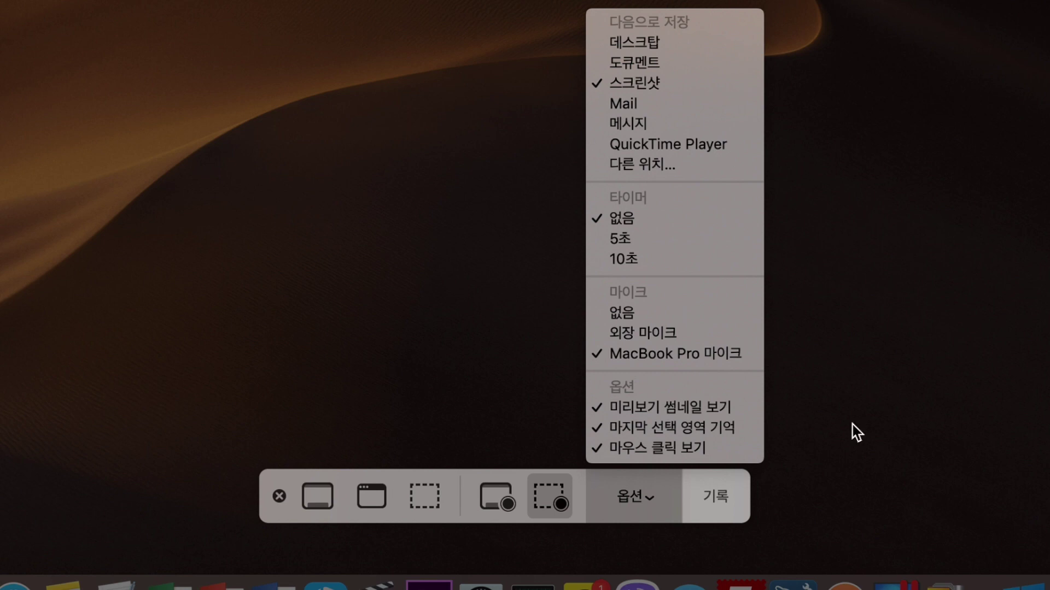
click(717, 428)
- Switch to selected-portion capture and examine its save location, timer, thumbnail, last selection and mouse pointer options
click(424, 496)
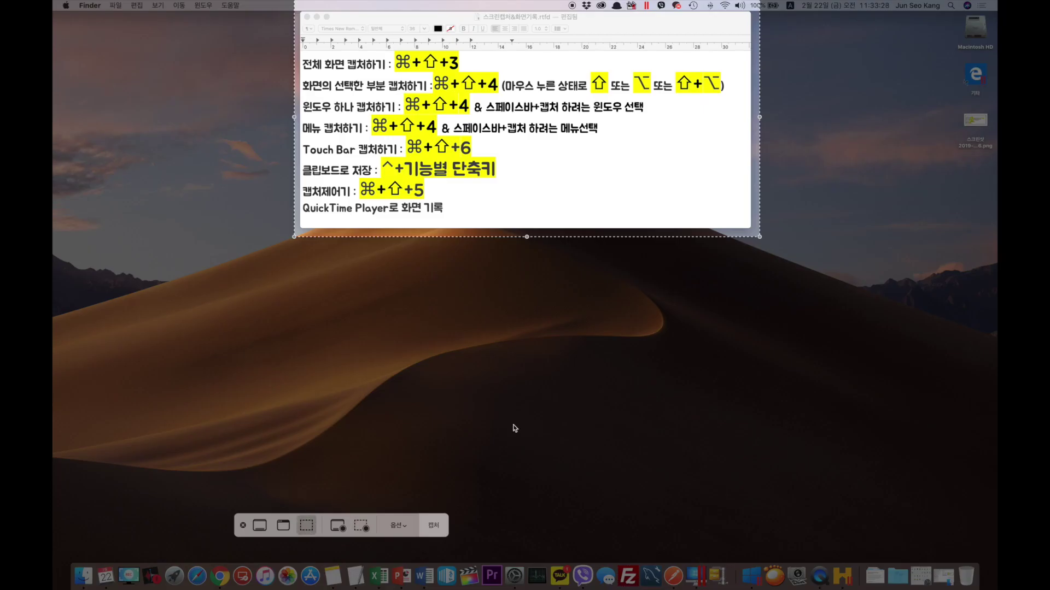
click(242, 525)
key(super+shift+5)
click(403, 527)
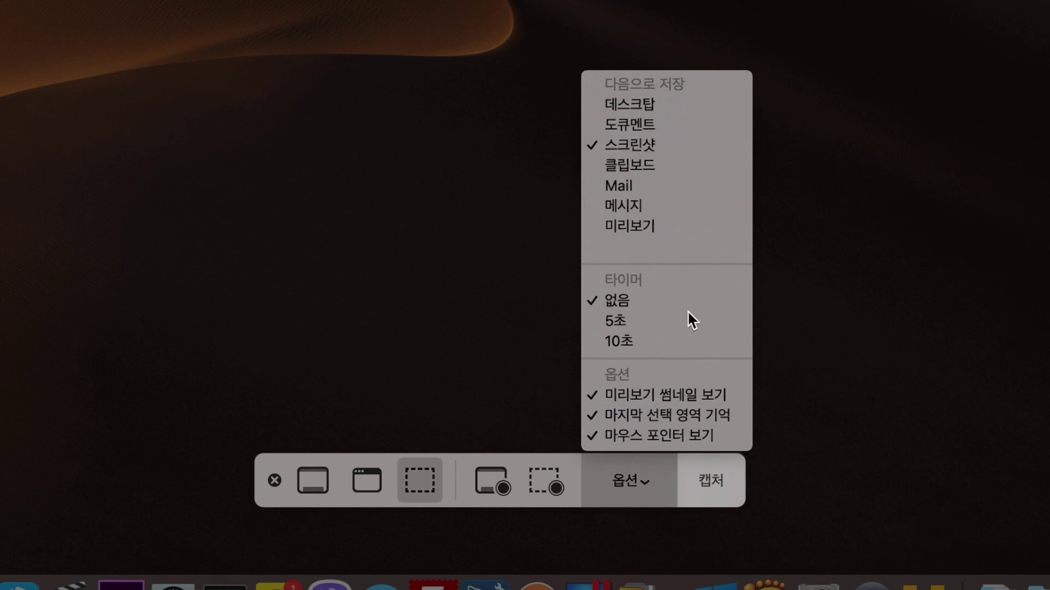
key(Escape)
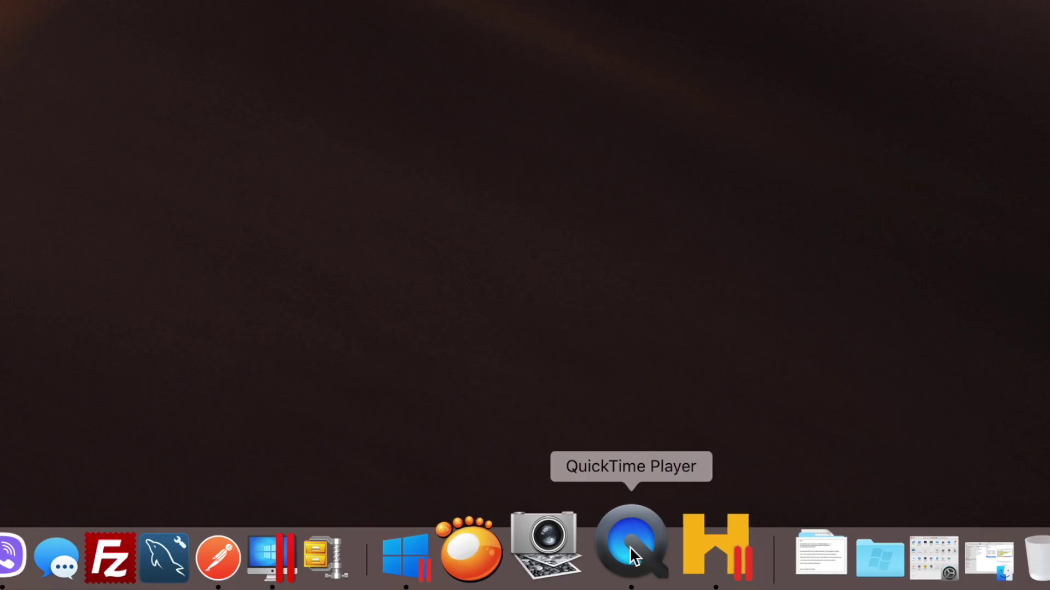
- Switch to QuickTime Player and record the entire screen, bringing the 스크린캡처&화면기록.rtfd window forward during the recording, and stop it
right_click(630, 547)
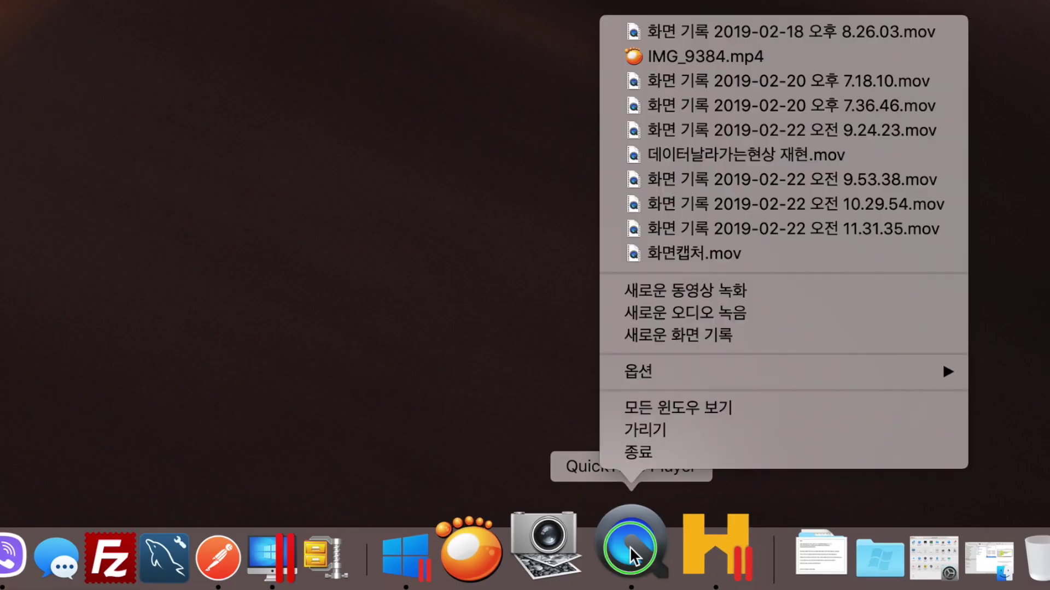
click(690, 336)
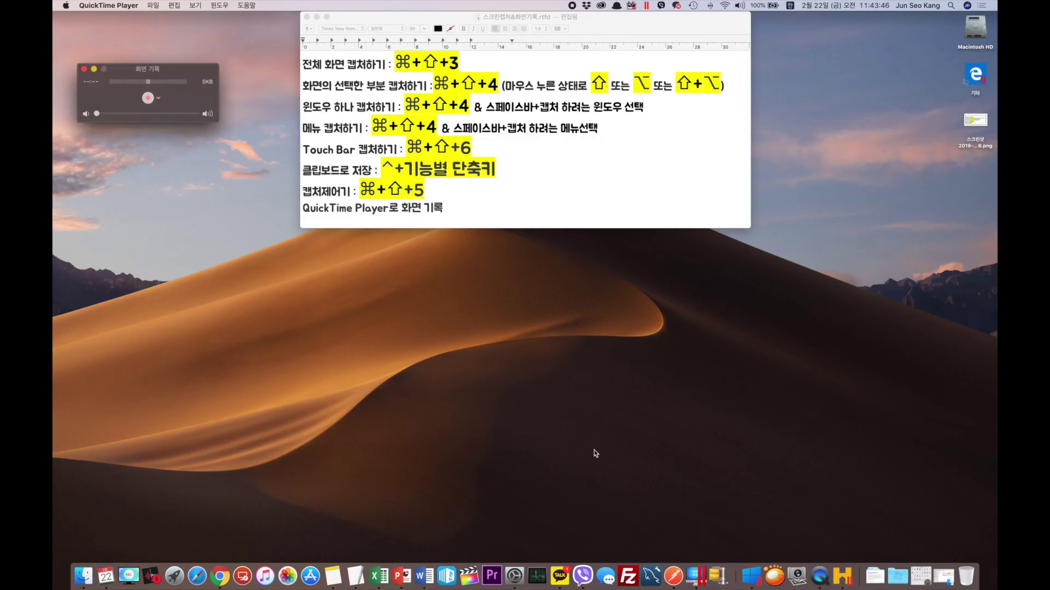
click(152, 72)
click(289, 256)
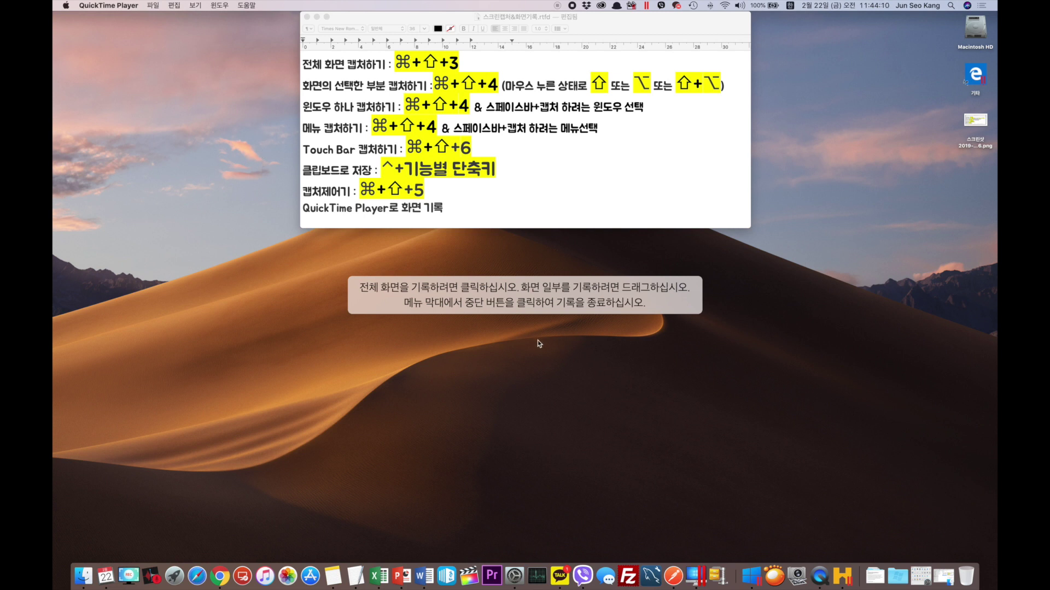
click(487, 360)
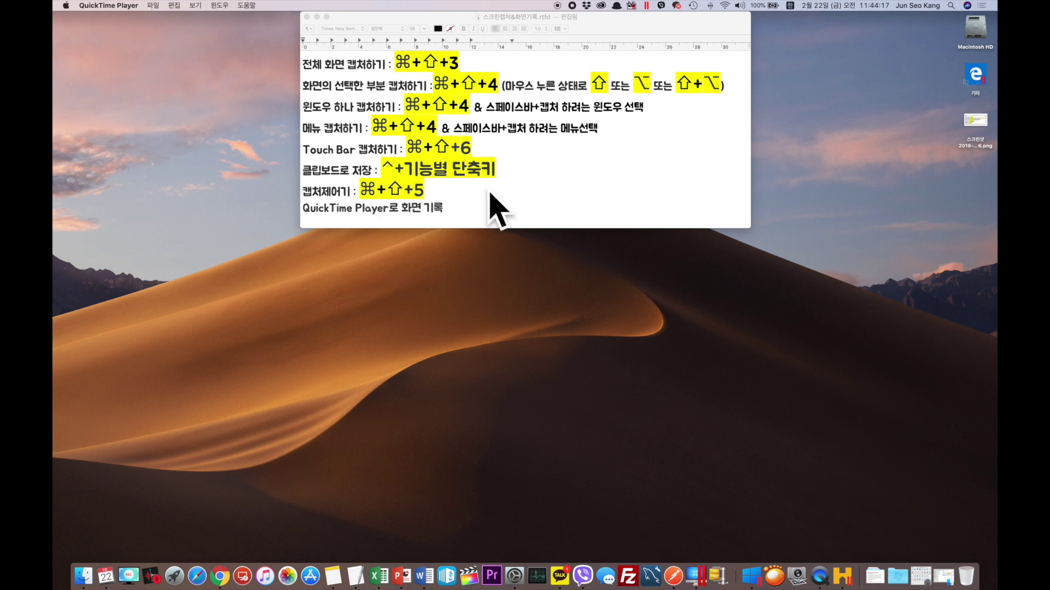
click(475, 200)
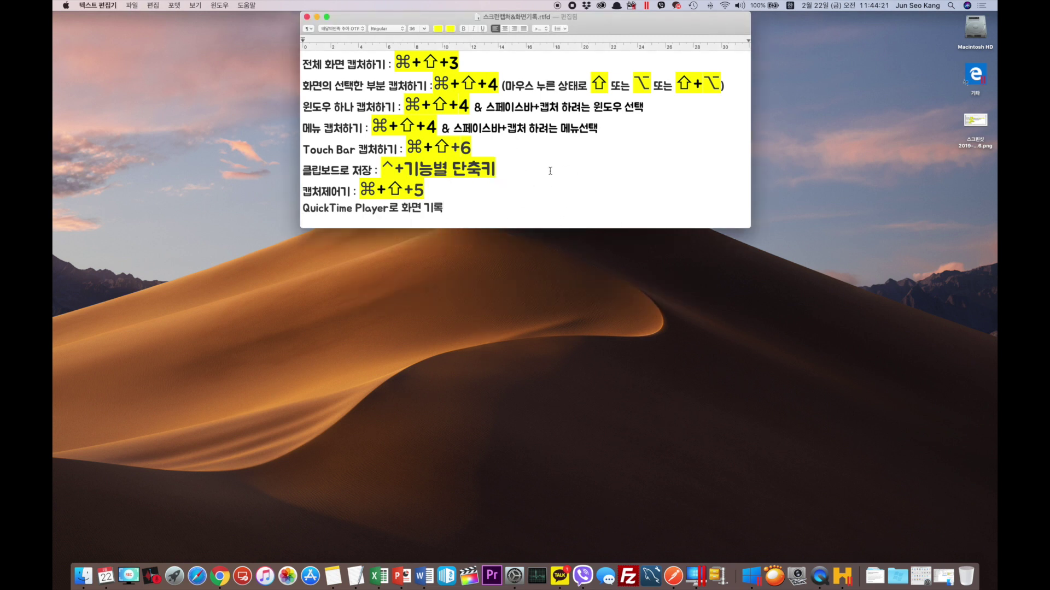
key(super+Tab)
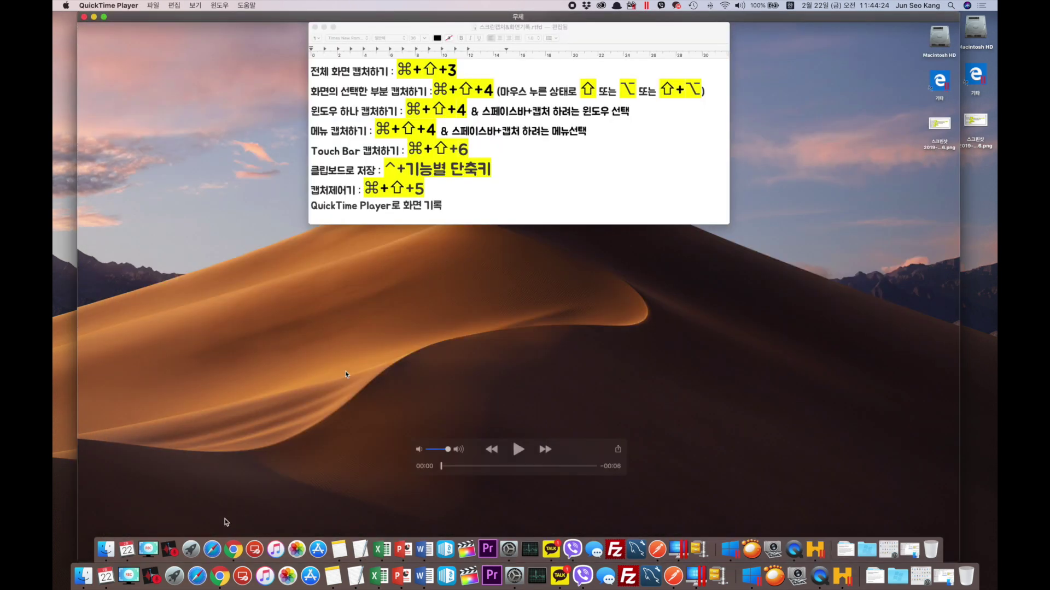
- Play back the full-screen recording and save it as 이름.mov in the 스크린샷 folder
click(515, 451)
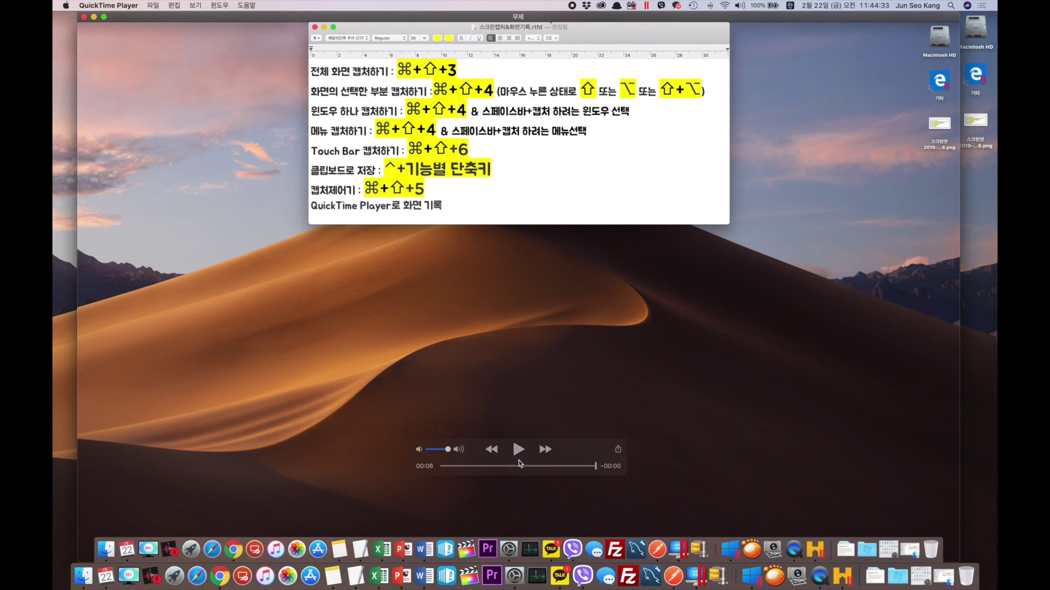
click(83, 17)
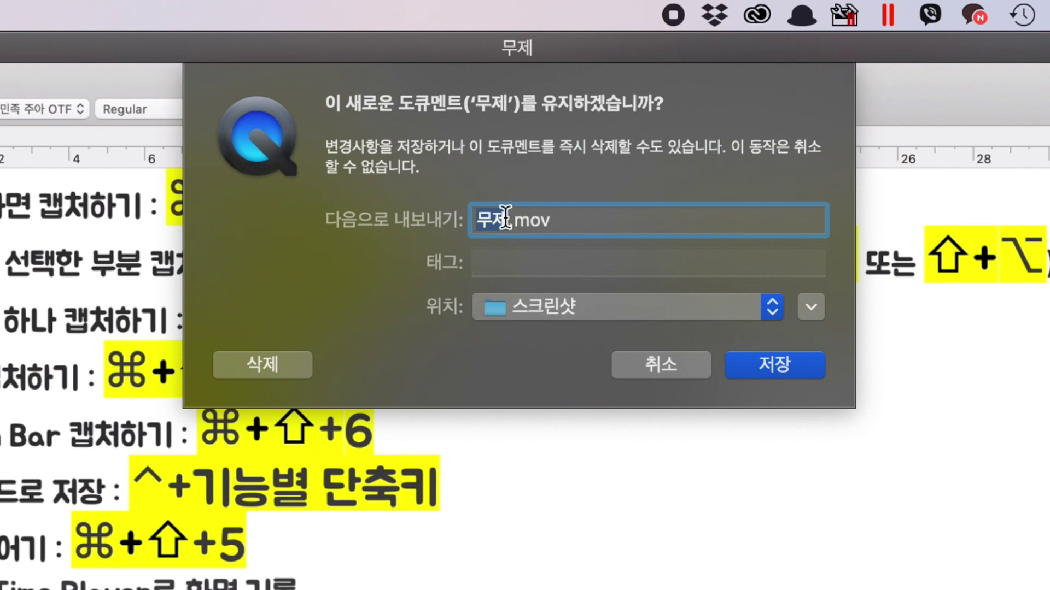
text(이름)
click(782, 369)
- Make a new screen recording of only the area around the 스크린캡처&화면기록.rtfd window, activate that window while recording, and stop
right_click(818, 571)
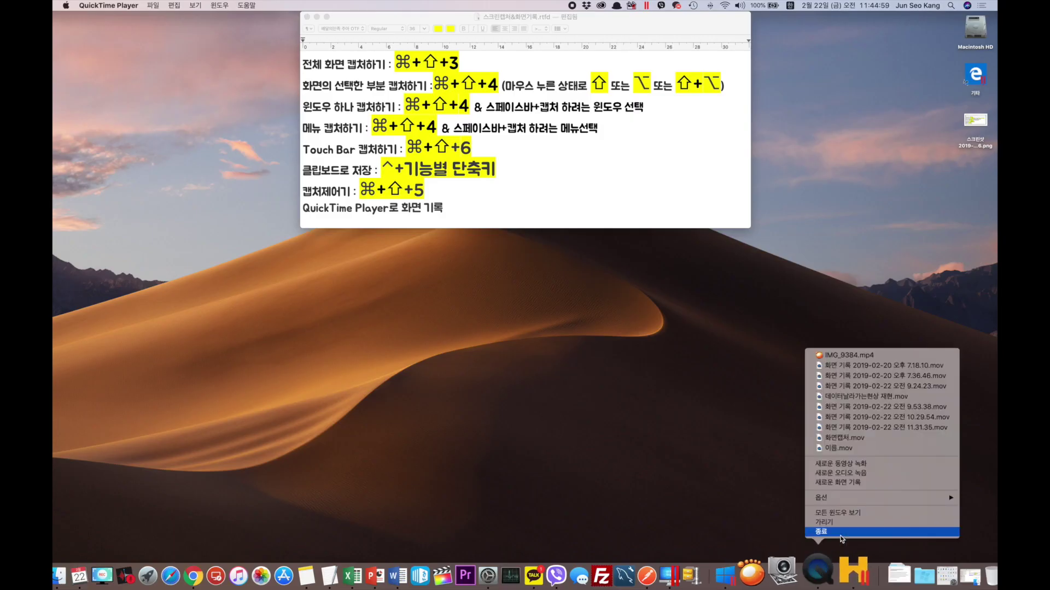
click(840, 482)
click(153, 101)
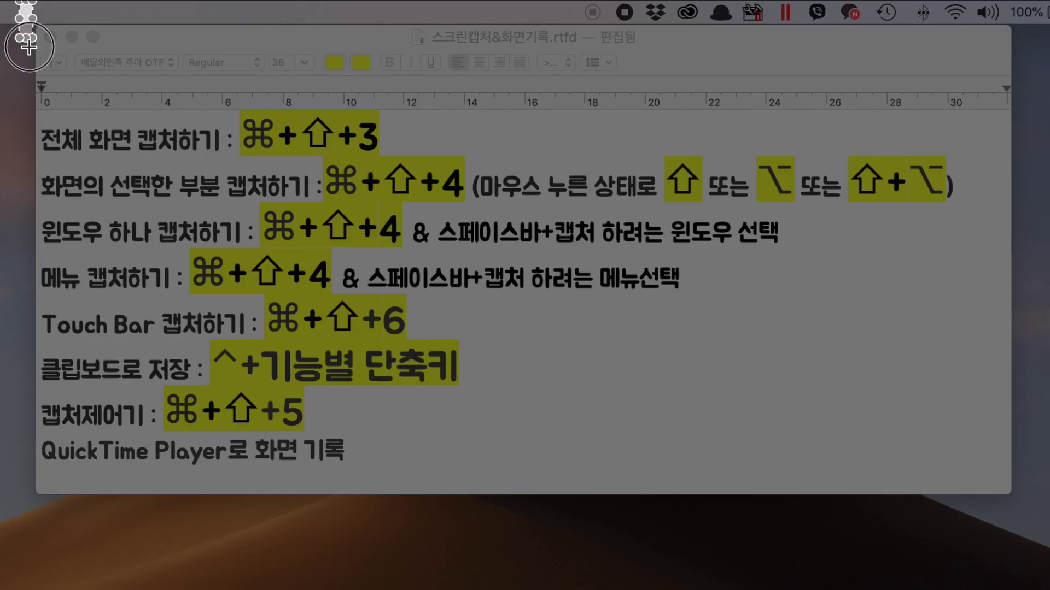
drag(292, 1, 763, 246)
drag(1035, 532, 1030, 511)
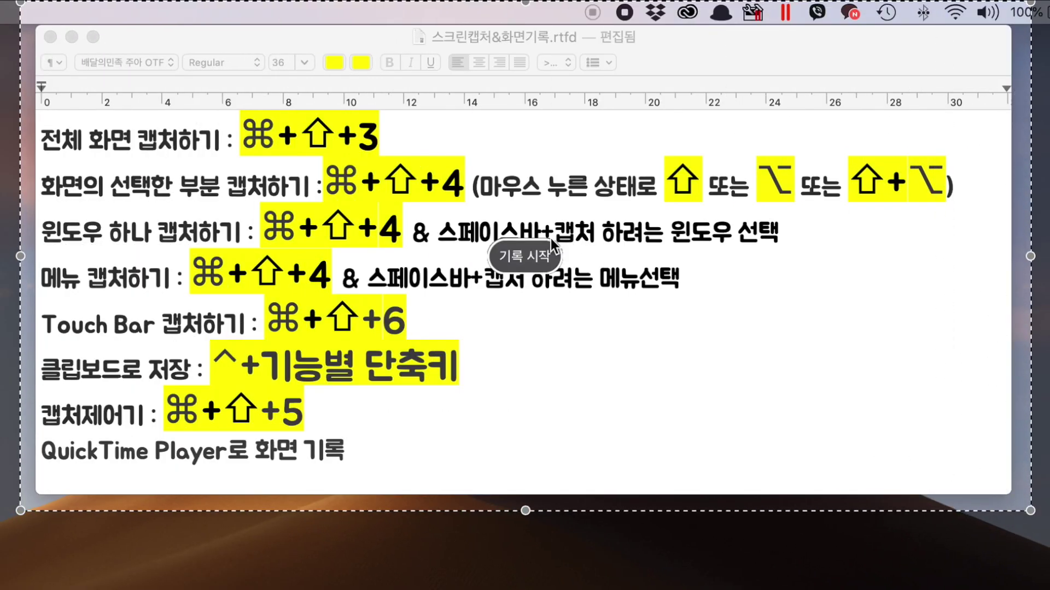
click(514, 252)
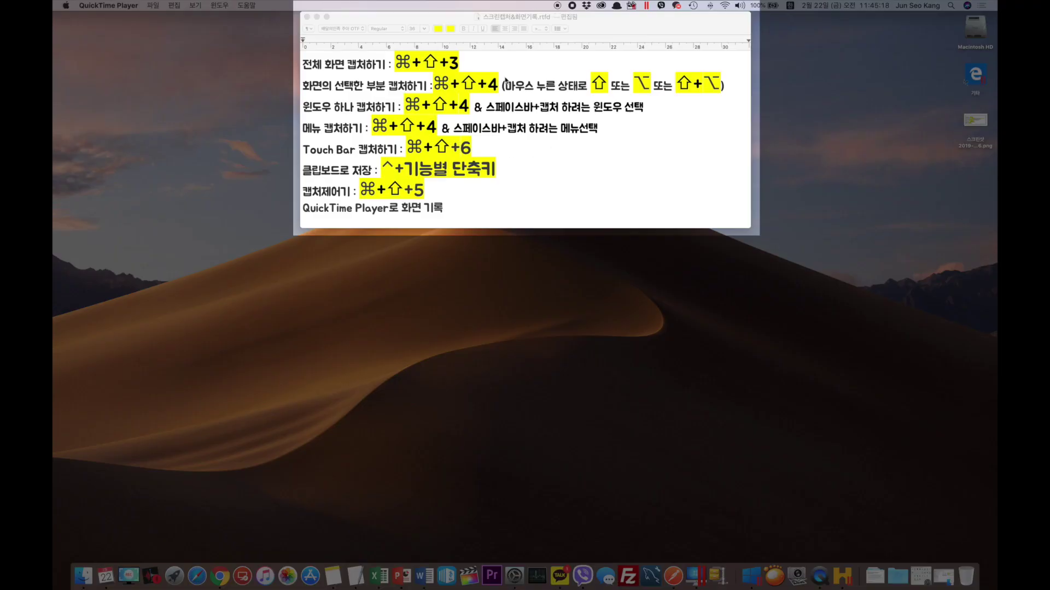
click(476, 69)
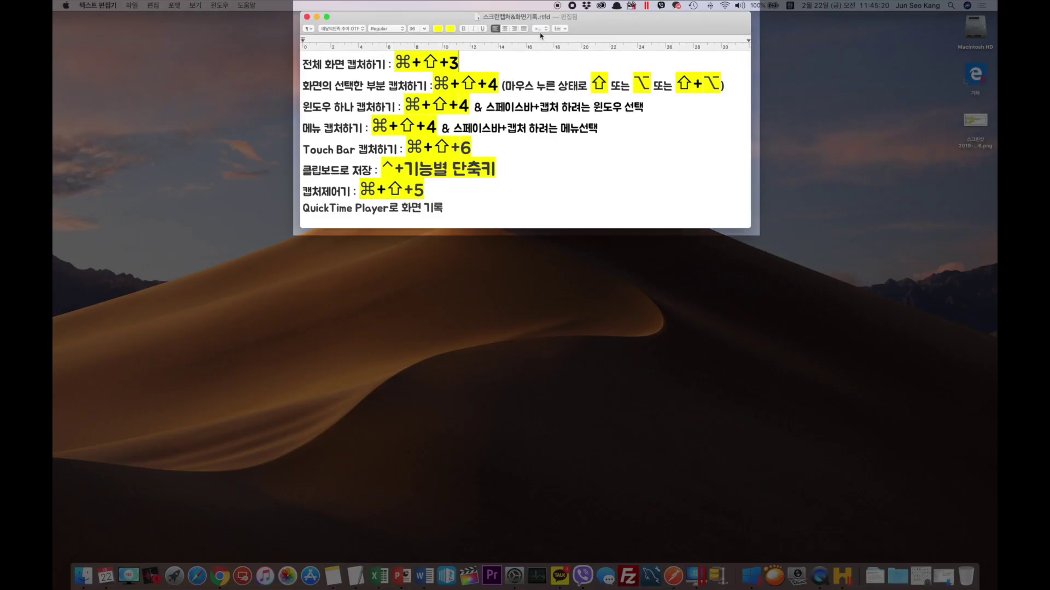
click(557, 6)
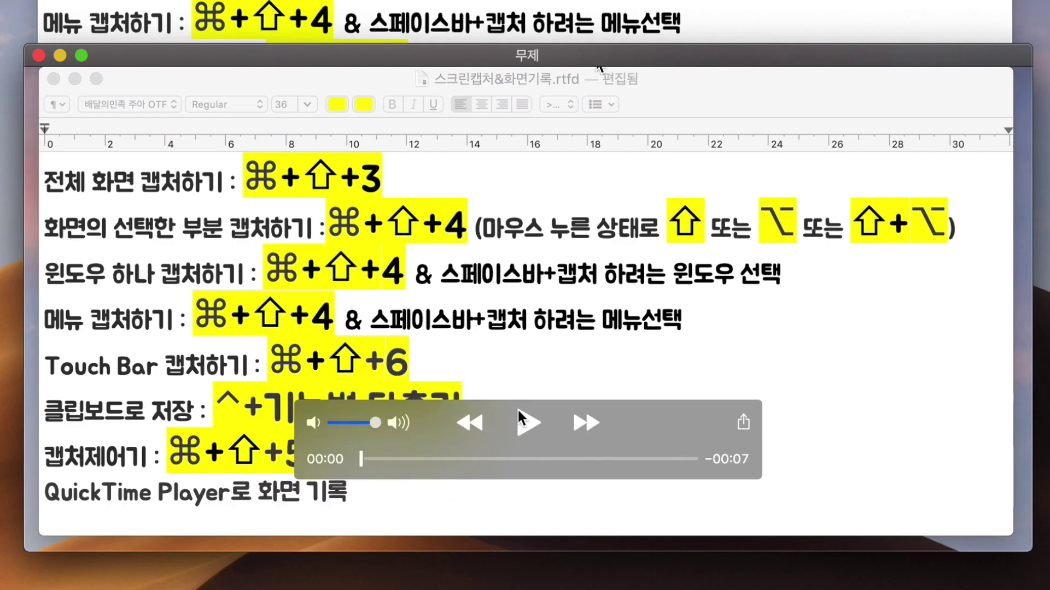
- Play back the selected-area recording and close its window
click(310, 239)
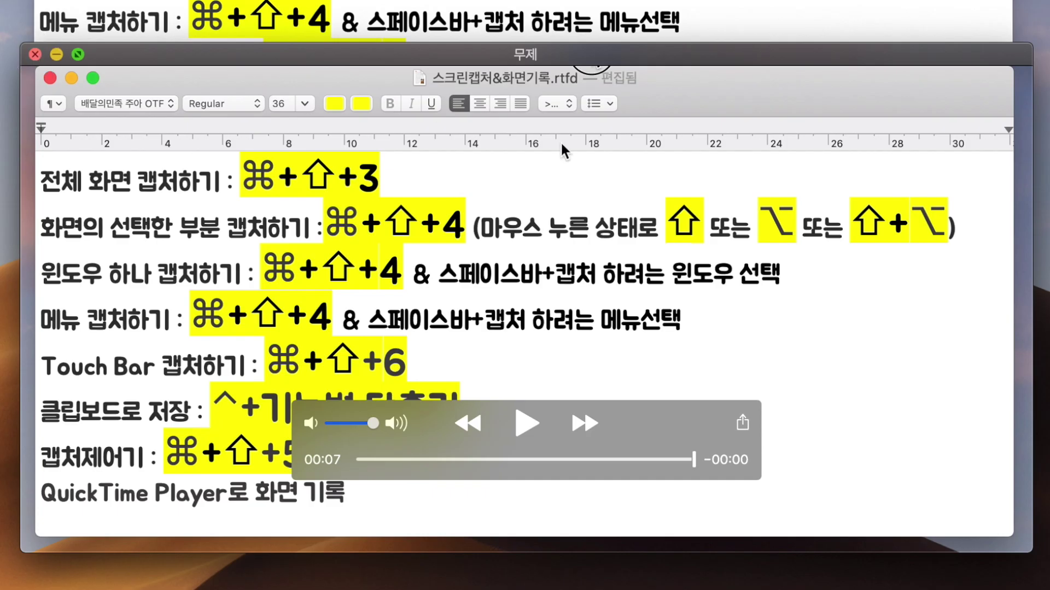
key(super+w)
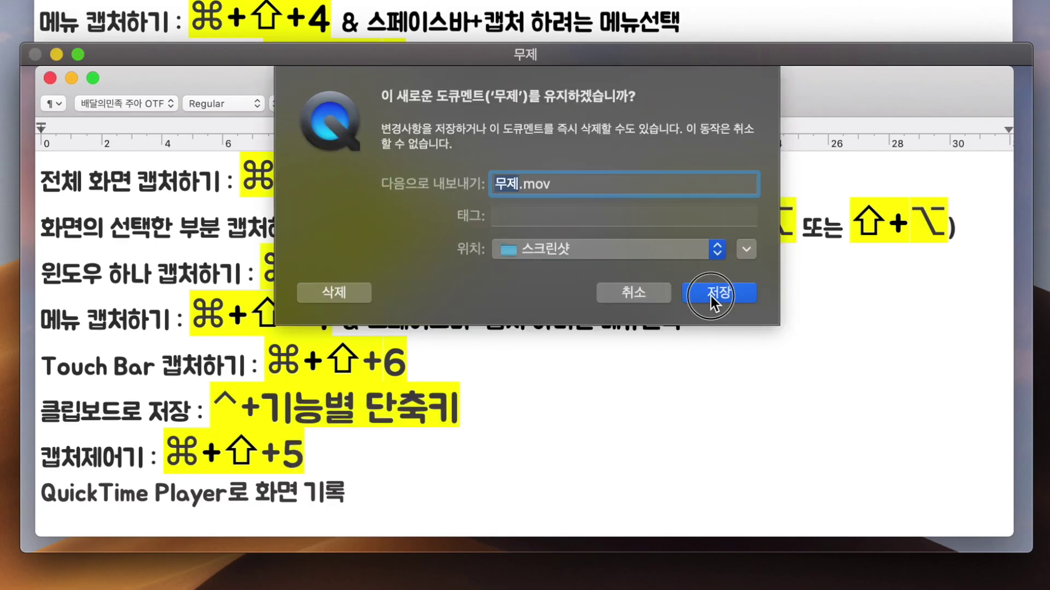
click(341, 292)
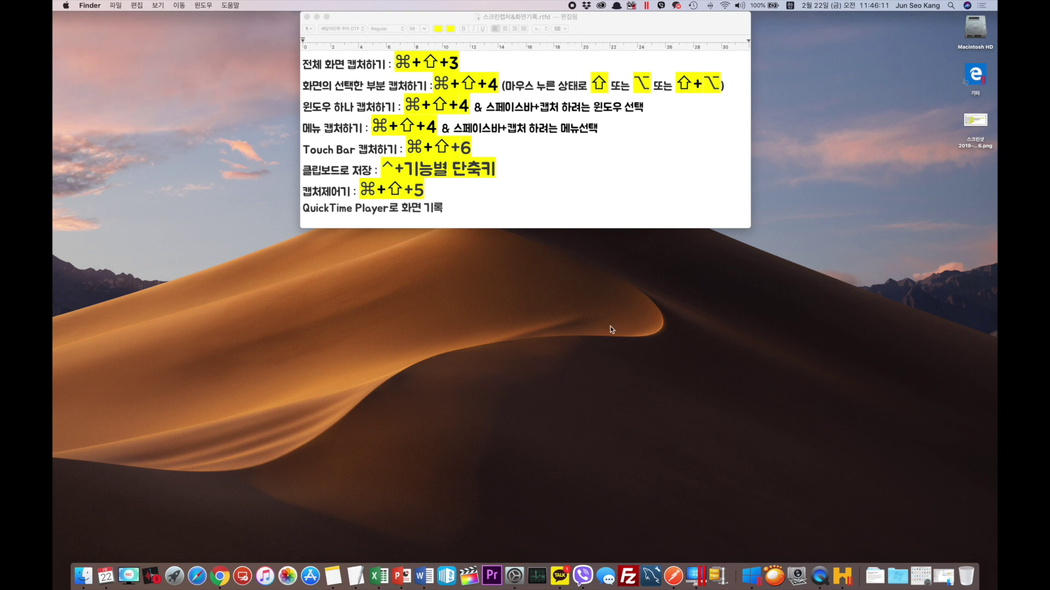
drag(398, 64, 477, 83)
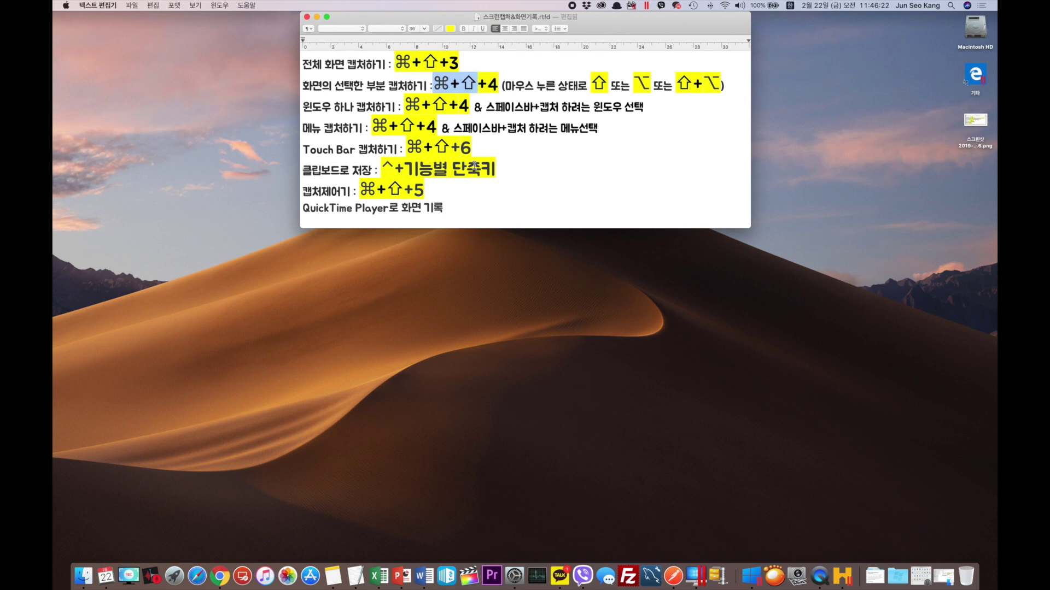
click(828, 76)
click(711, 82)
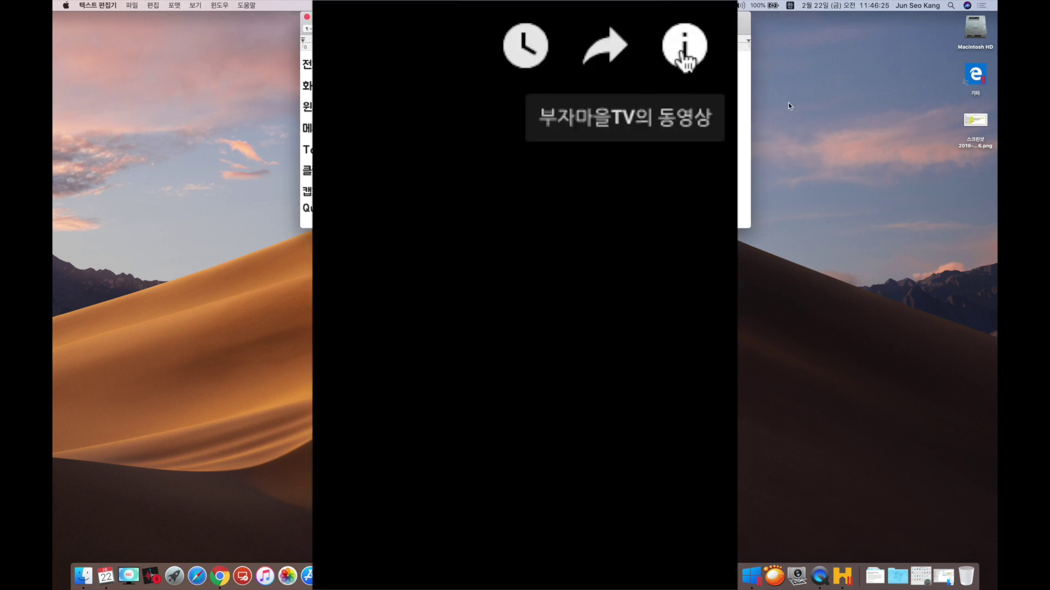
click(684, 55)
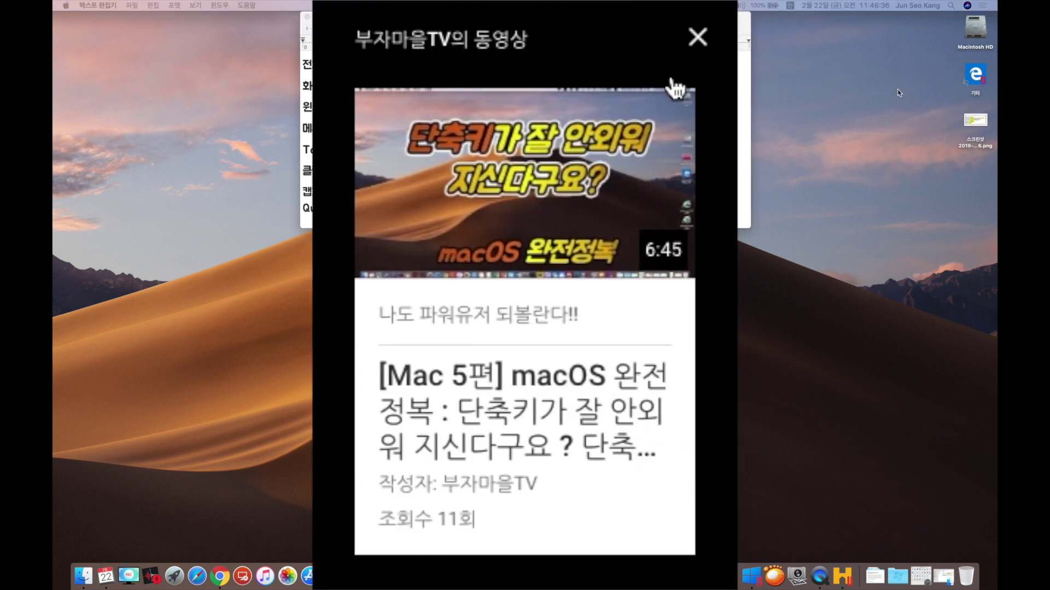